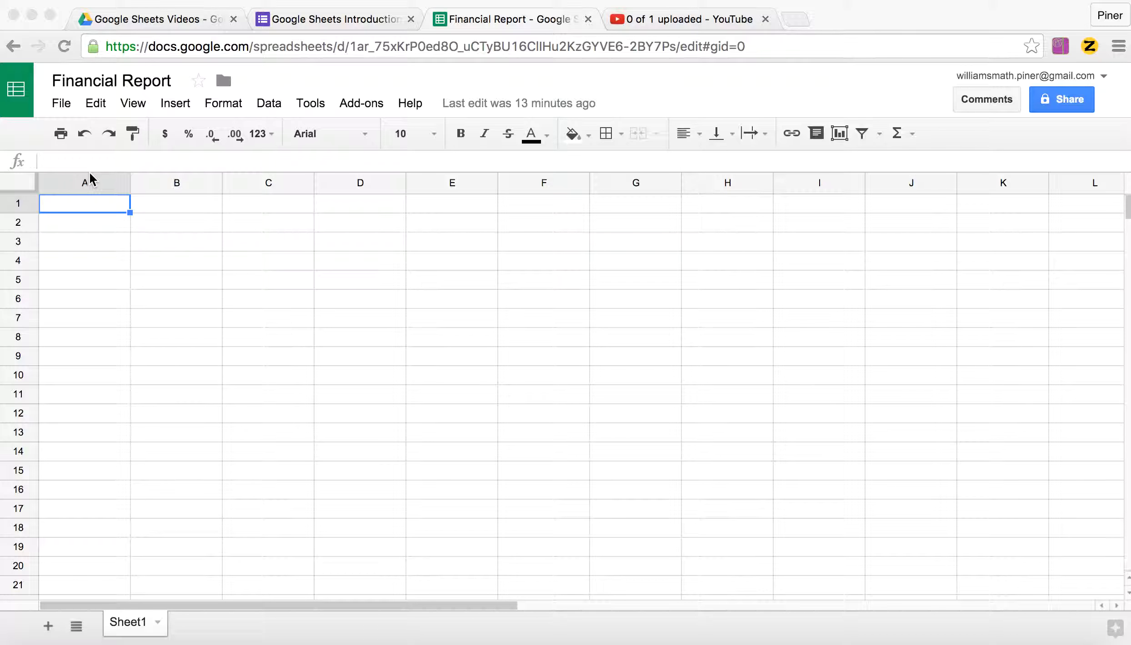
click(88, 184)
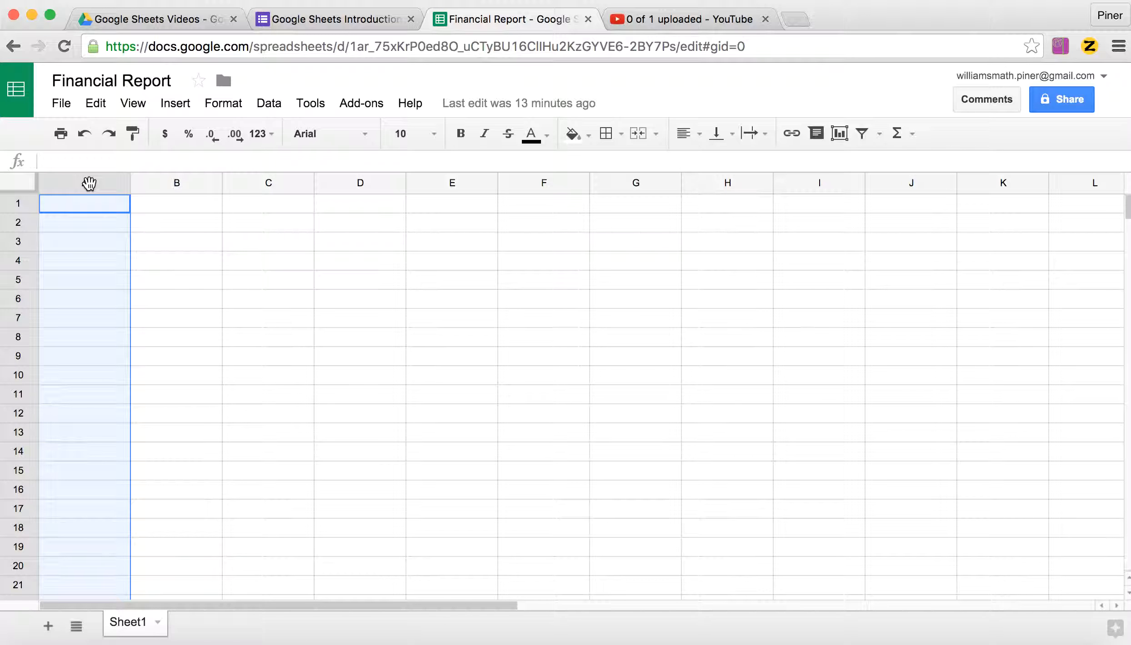
click(21, 200)
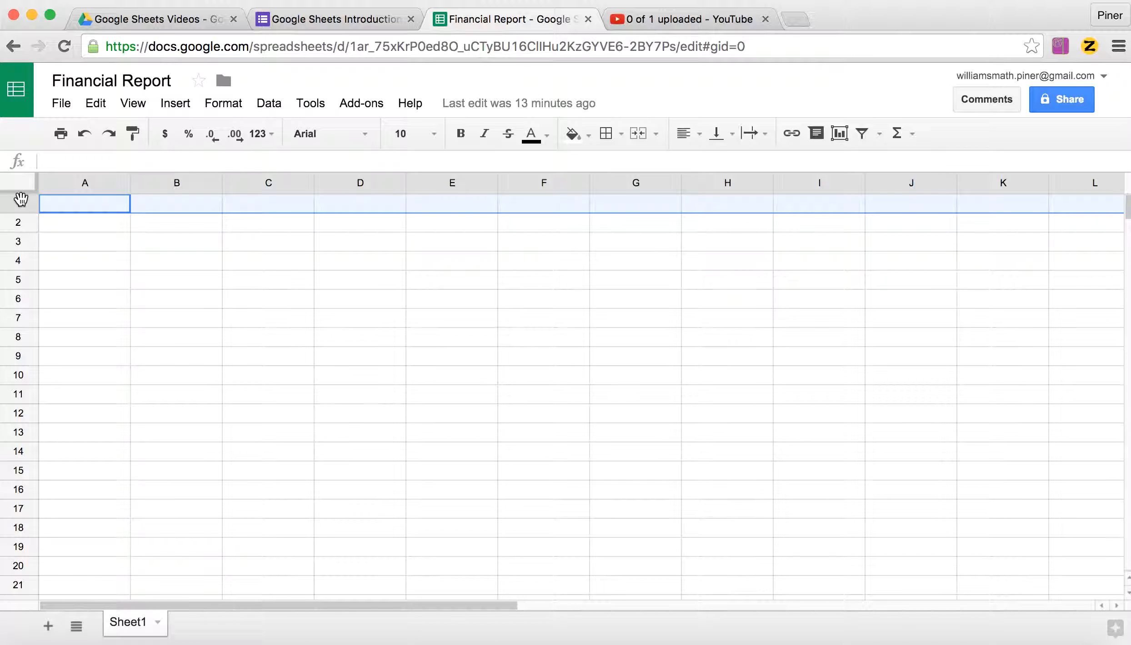
Enter the heading "Months From Beginning of Loan" in cell A1 and fit column A's width to it.
click(70, 203)
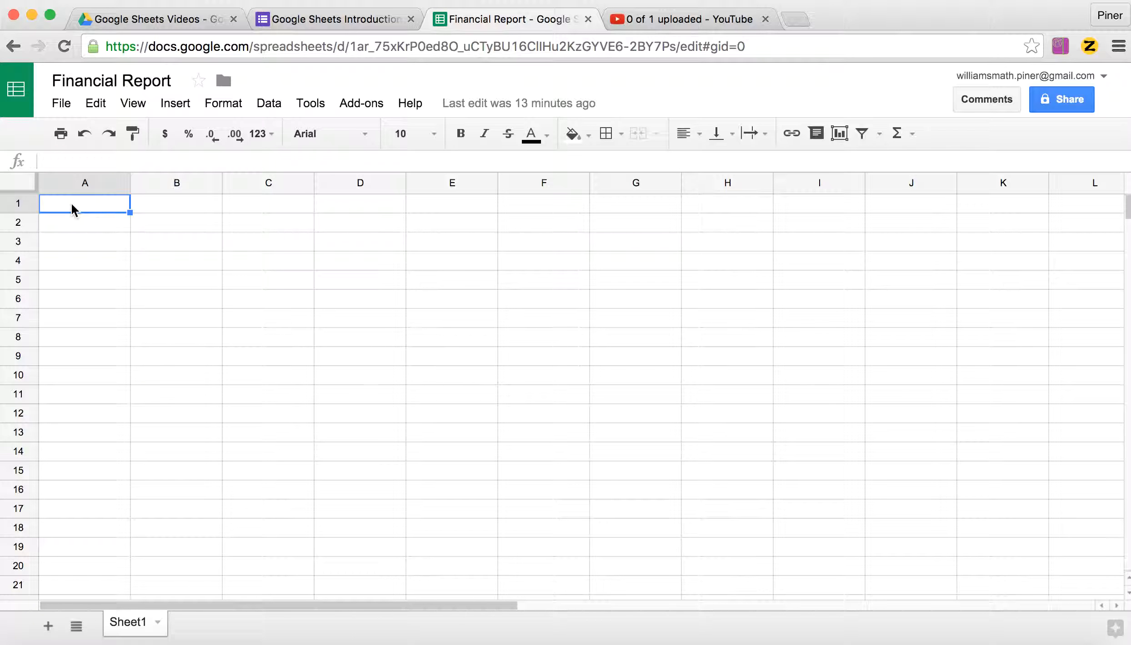
text(Months )
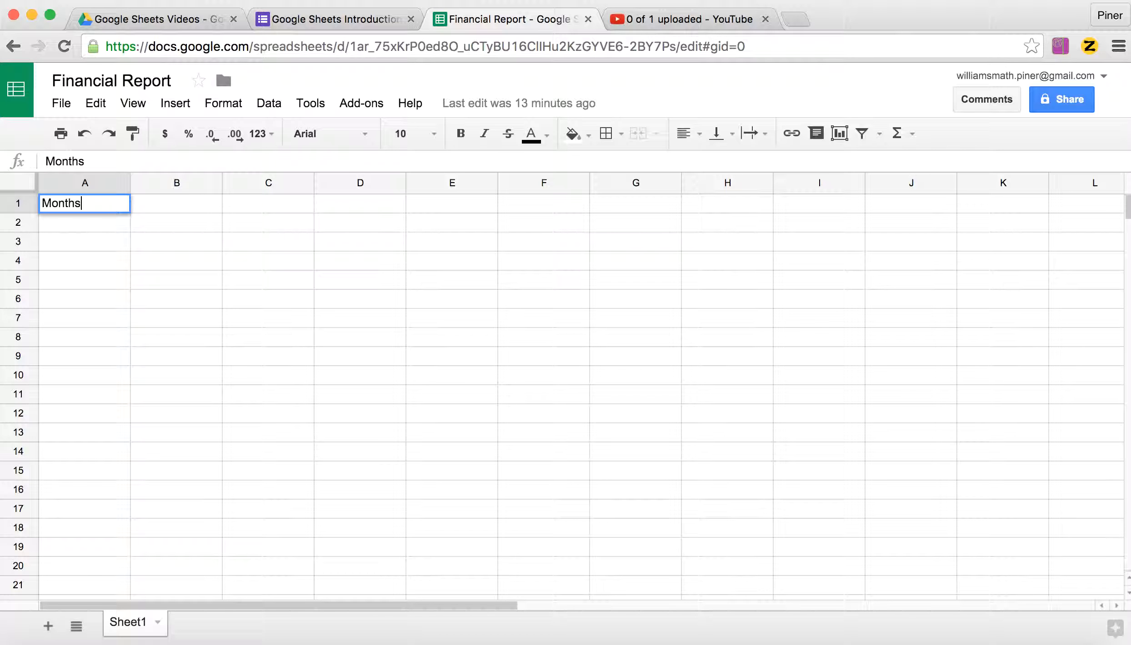
text(From Beginning of Loan)
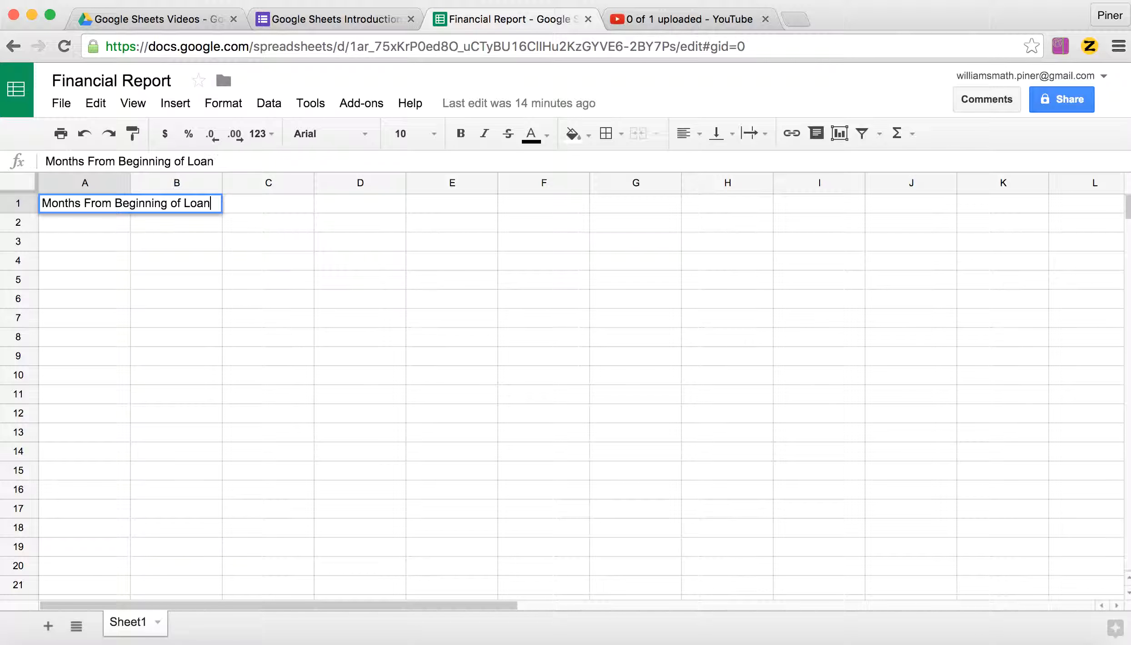
key(Return)
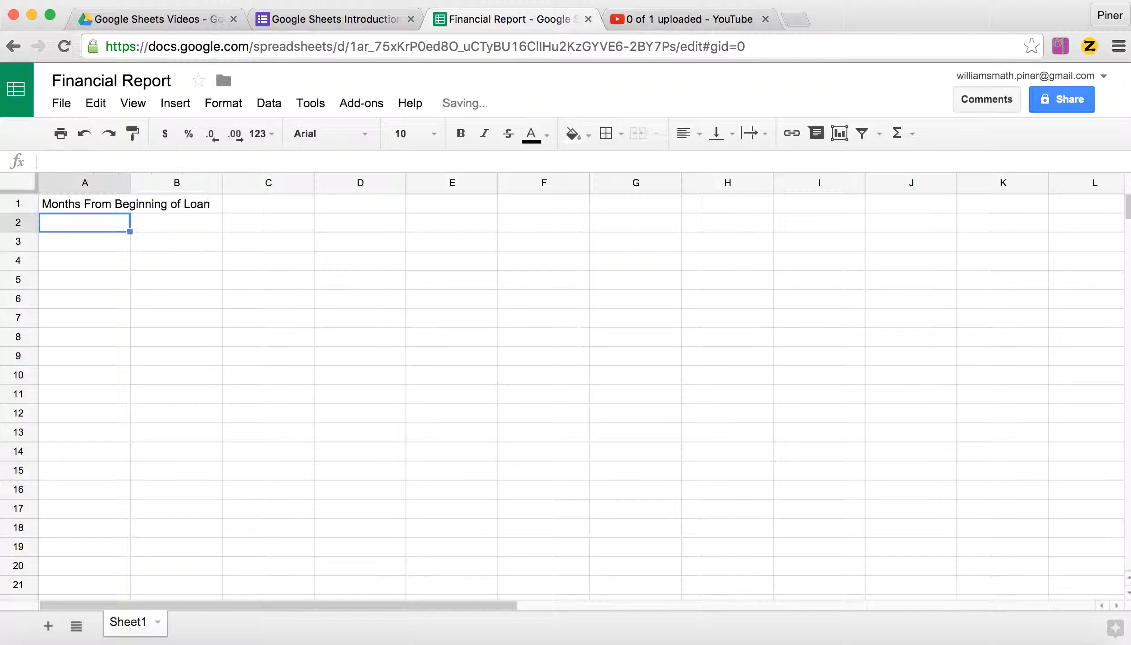
double_click(130, 180)
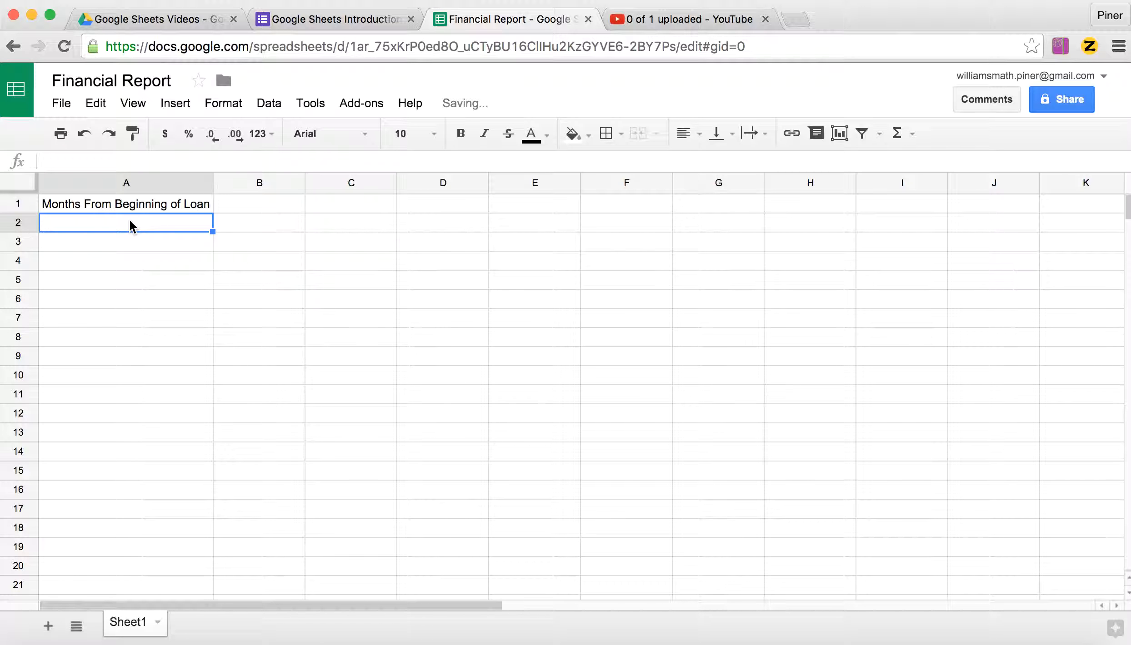
Enter the starting month values 0 in cell A2 and 1 in cell A3.
text(0)
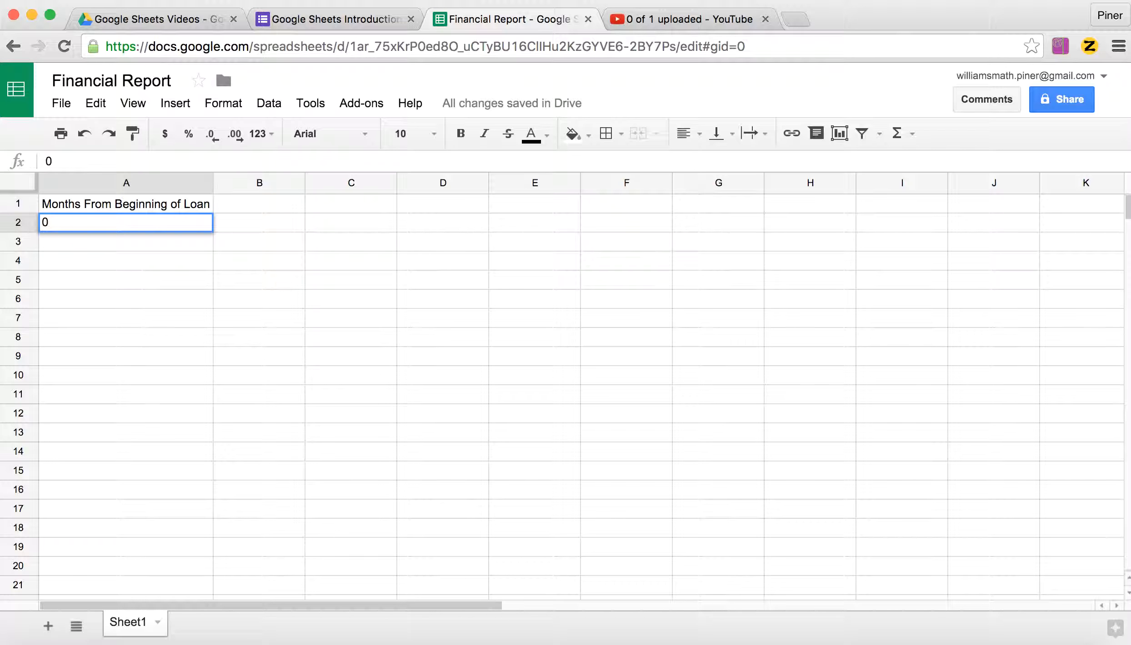
key(Return)
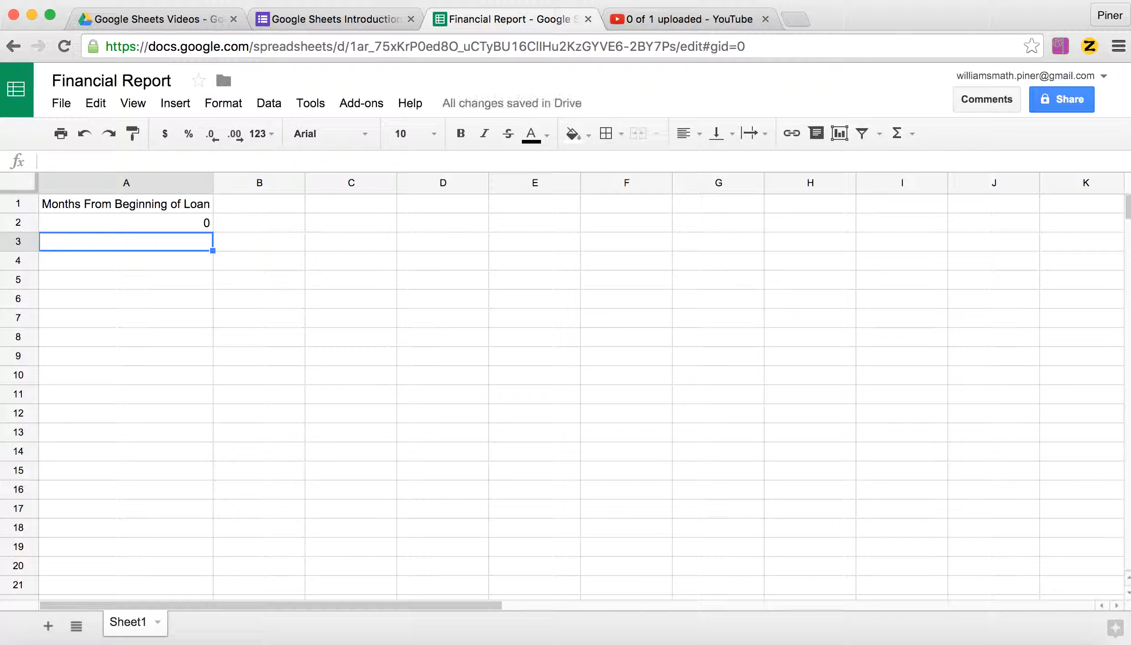
text(1)
key(Return)
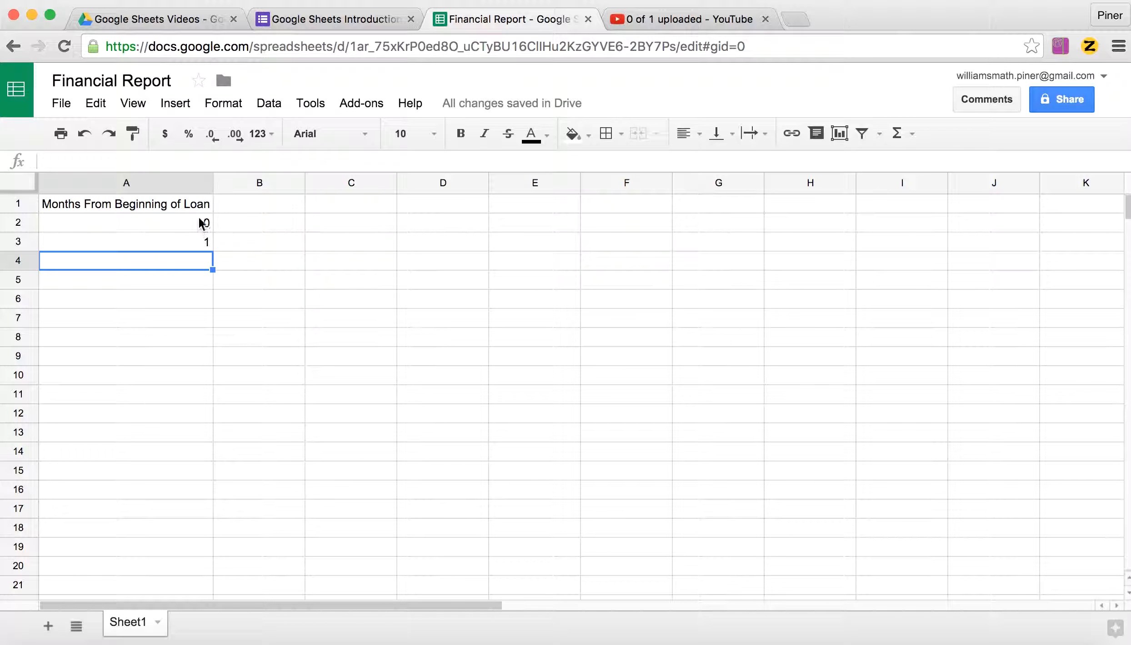
Enter the formula =A3+1 in cell A4 and check its cell reference.
double_click(186, 258)
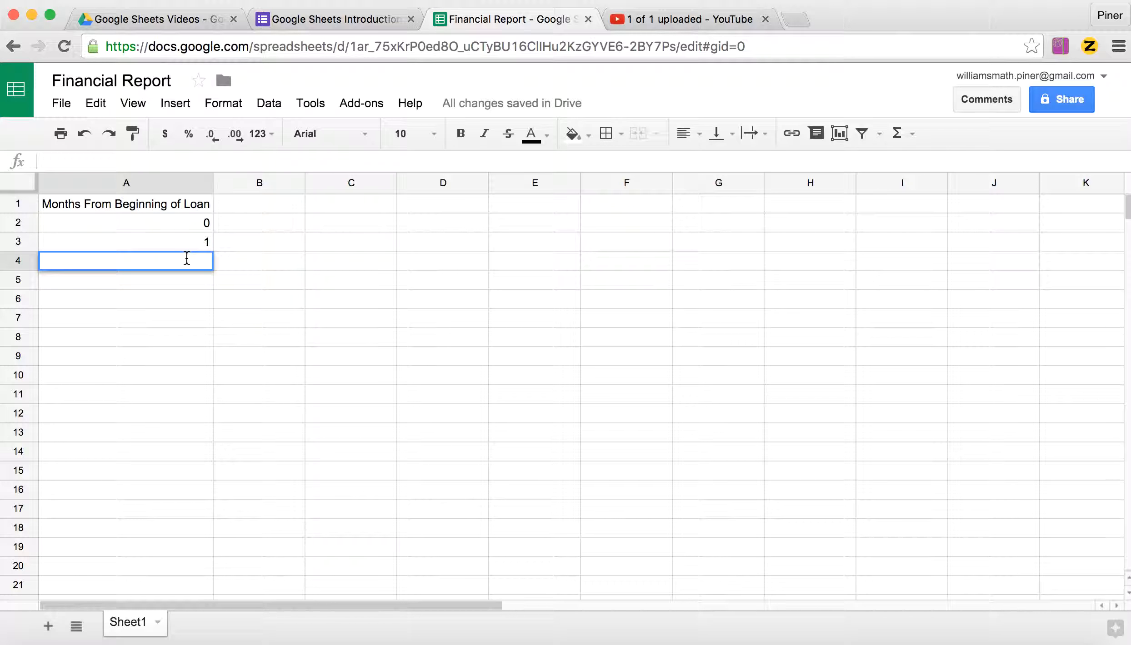
text(=)
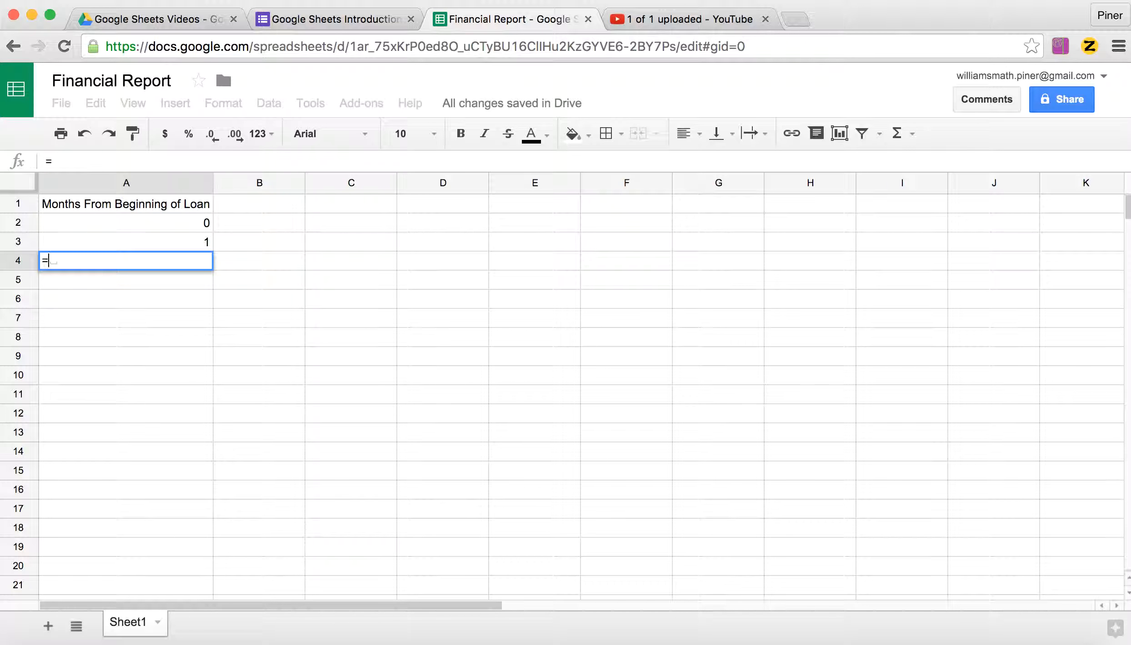
text(A3)
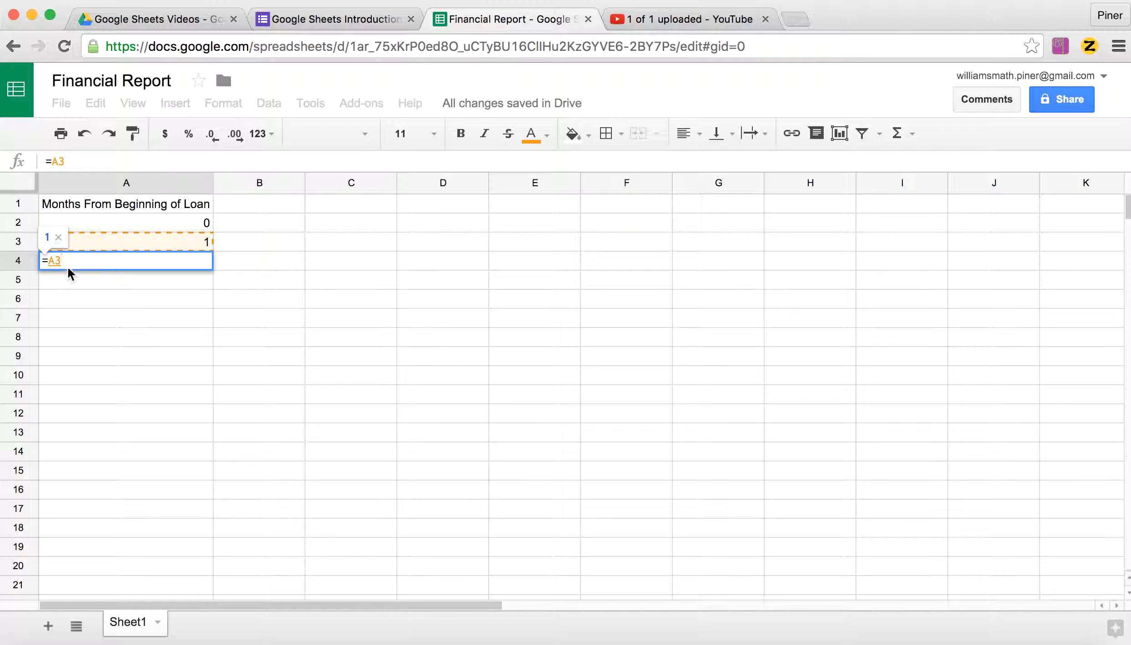
text(+1)
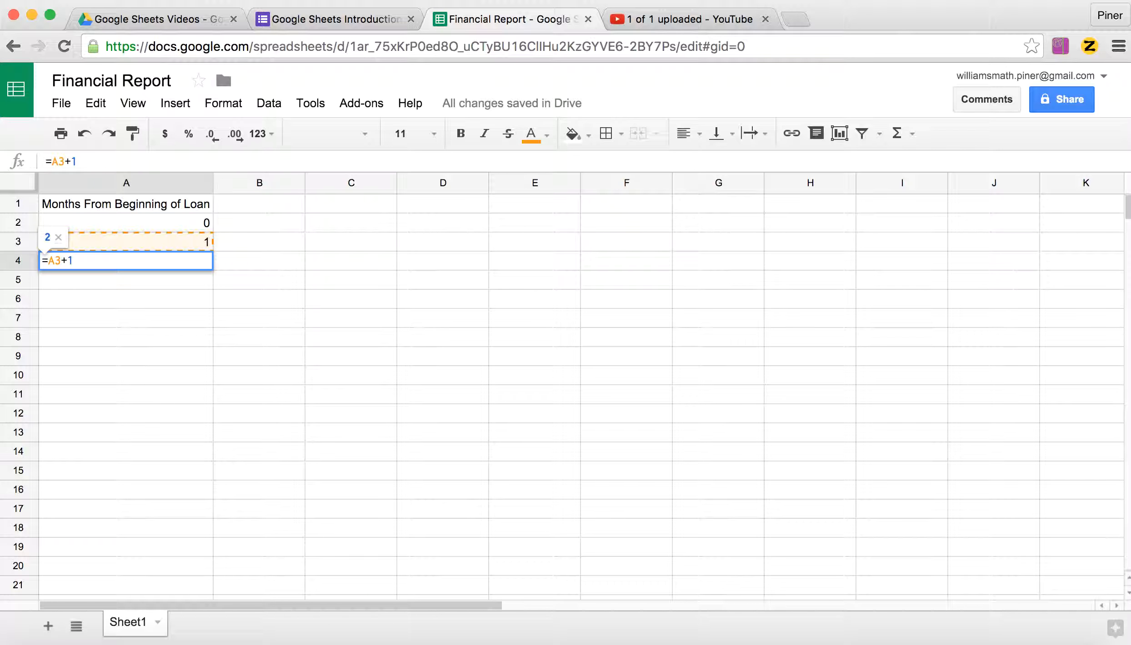
key(Return)
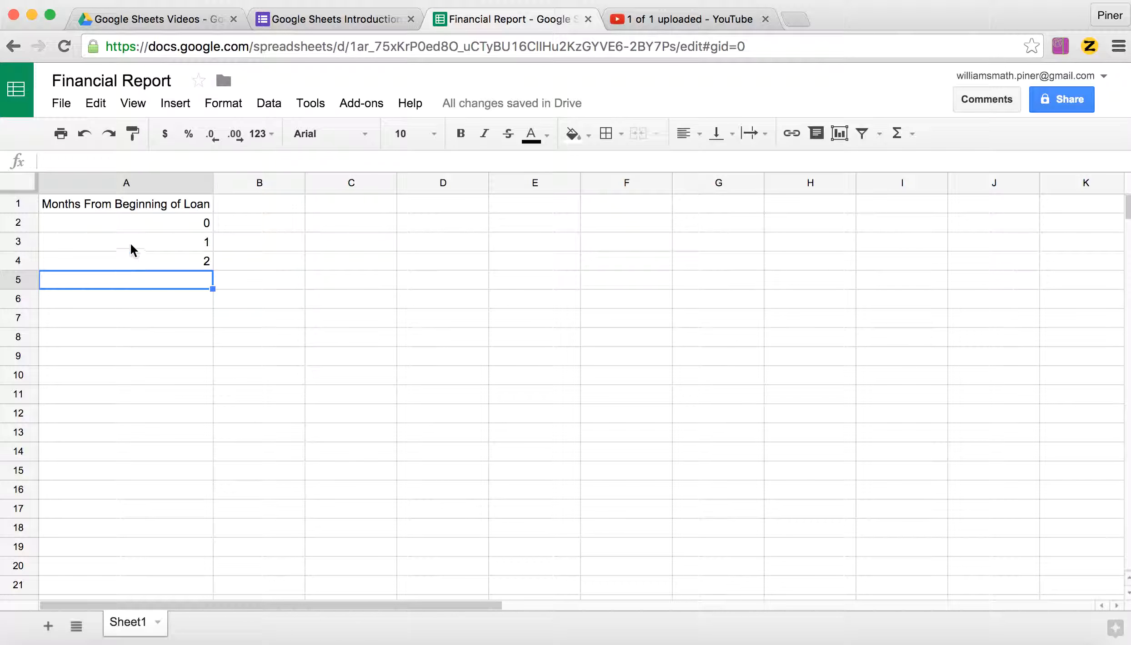
double_click(128, 261)
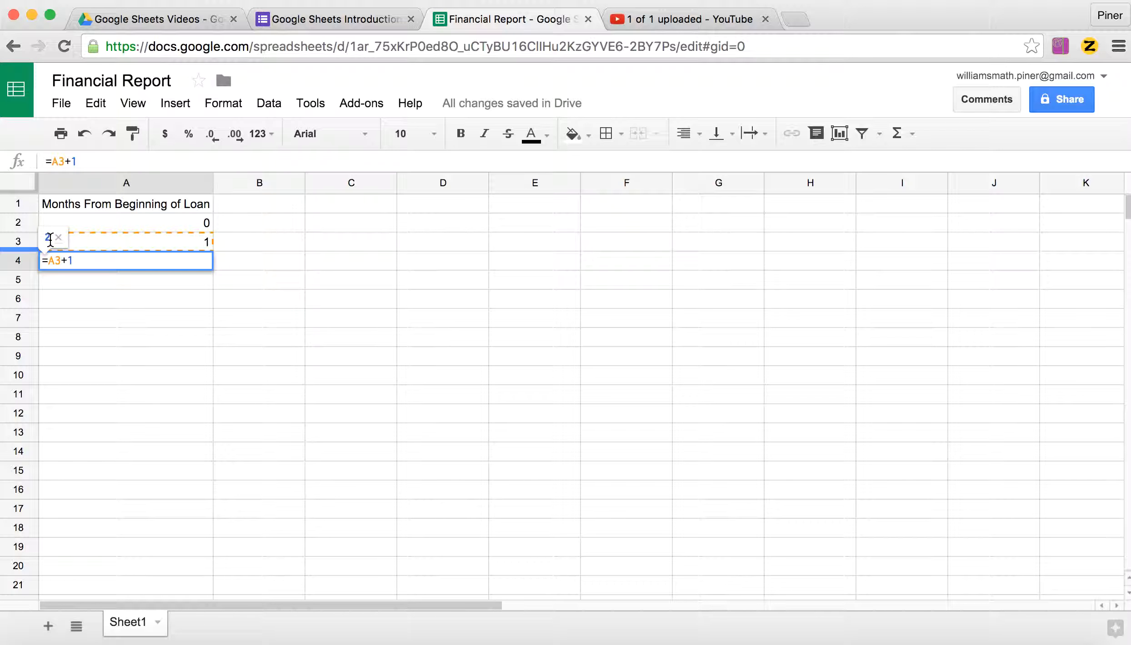
key(Return)
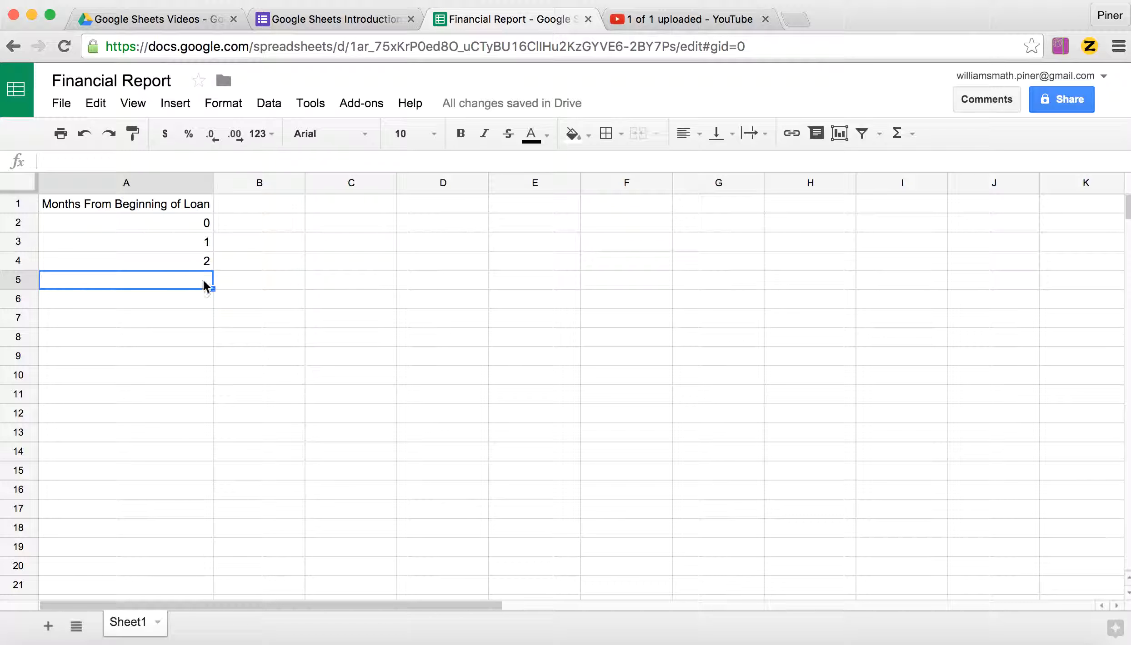
Copy the formula in cell A4 and paste it into cell A5.
click(182, 263)
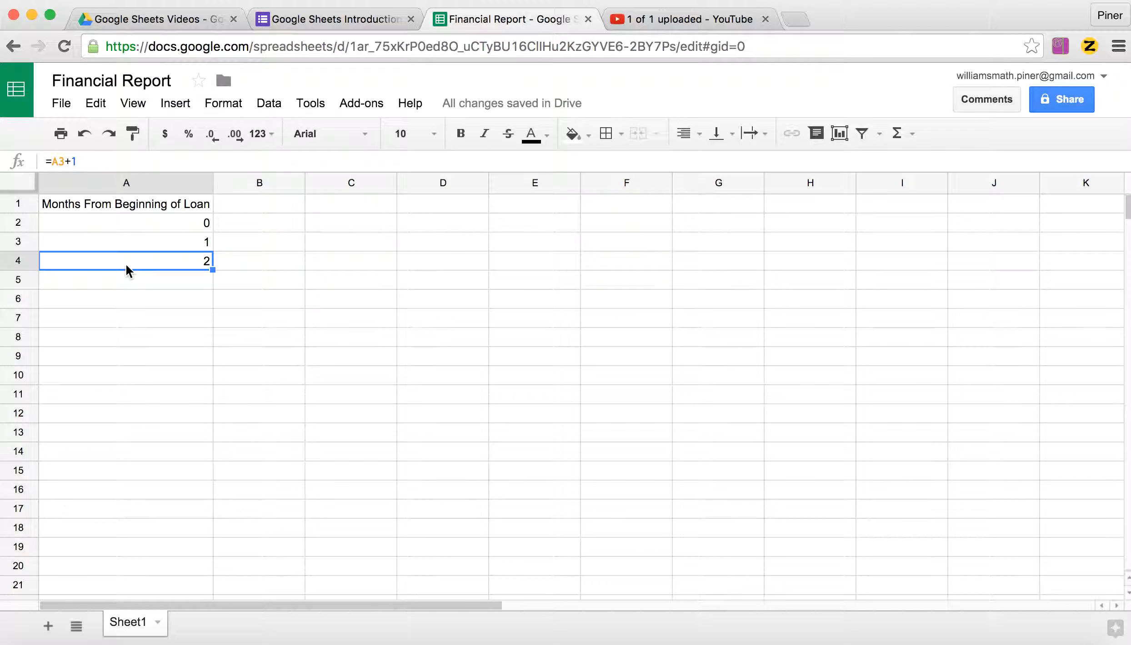
click(93, 105)
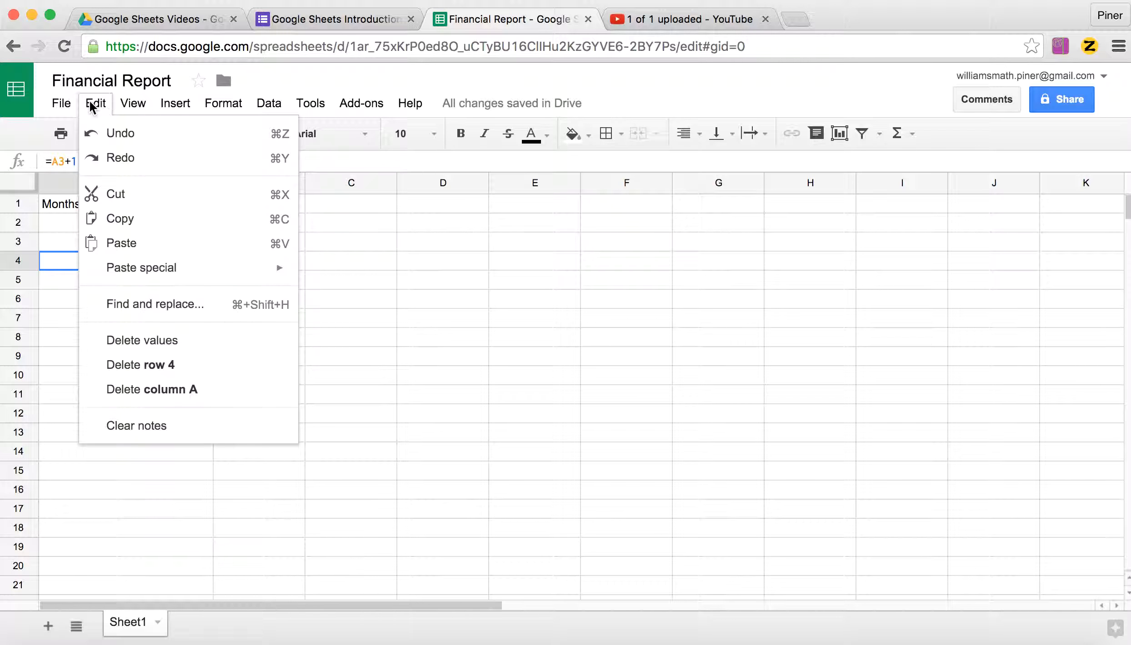
click(117, 219)
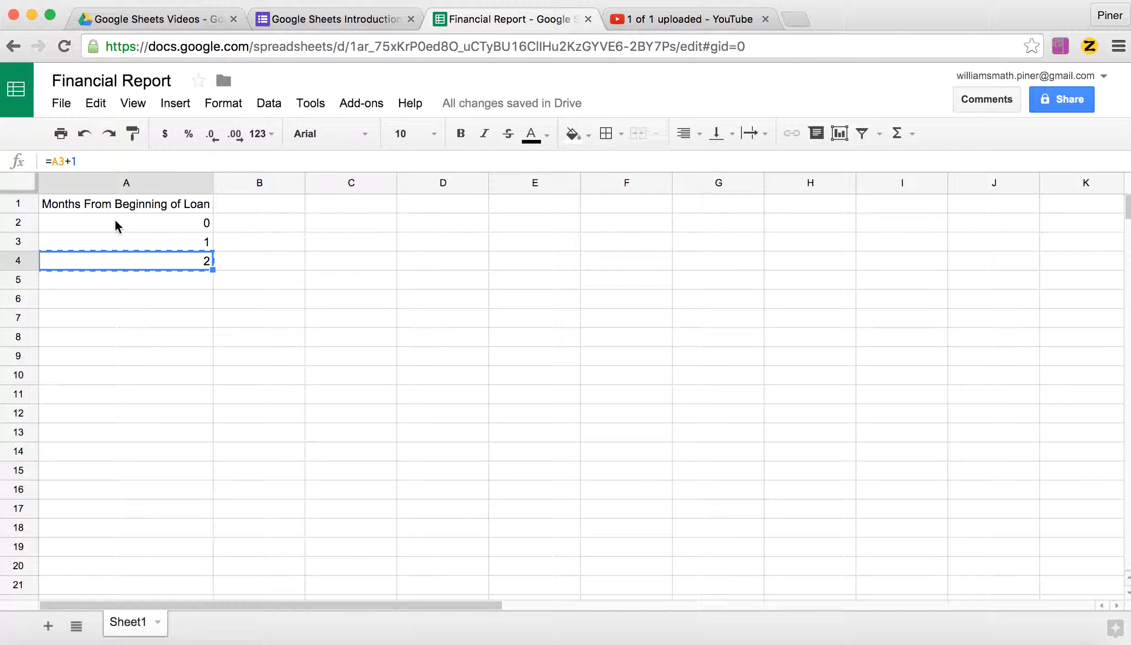
click(107, 107)
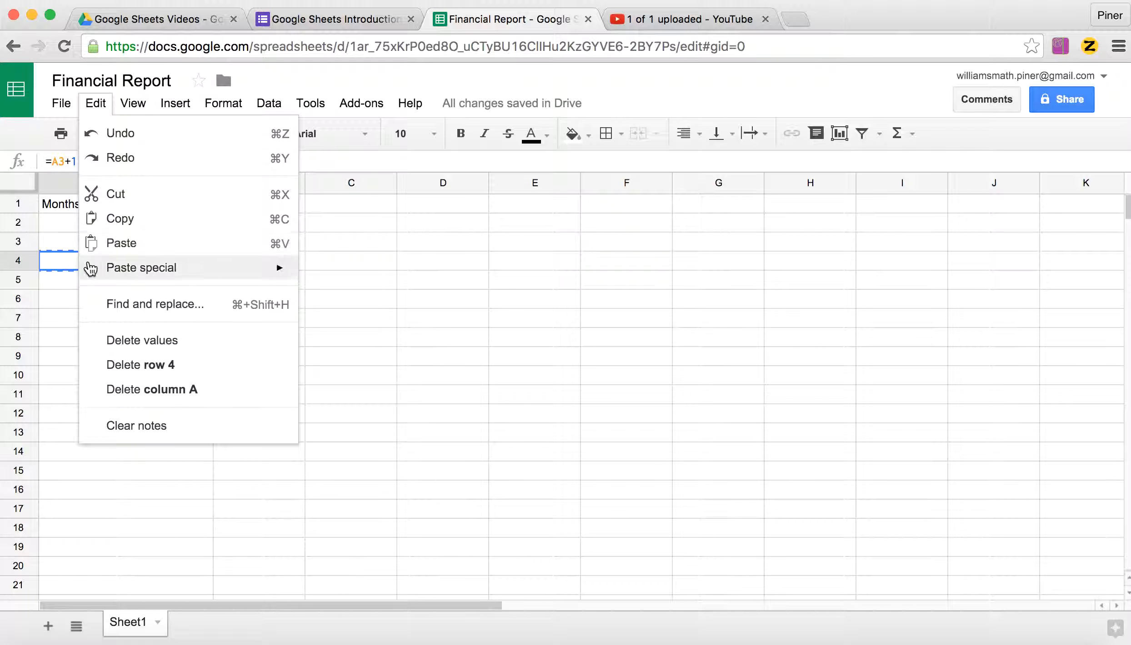
click(119, 219)
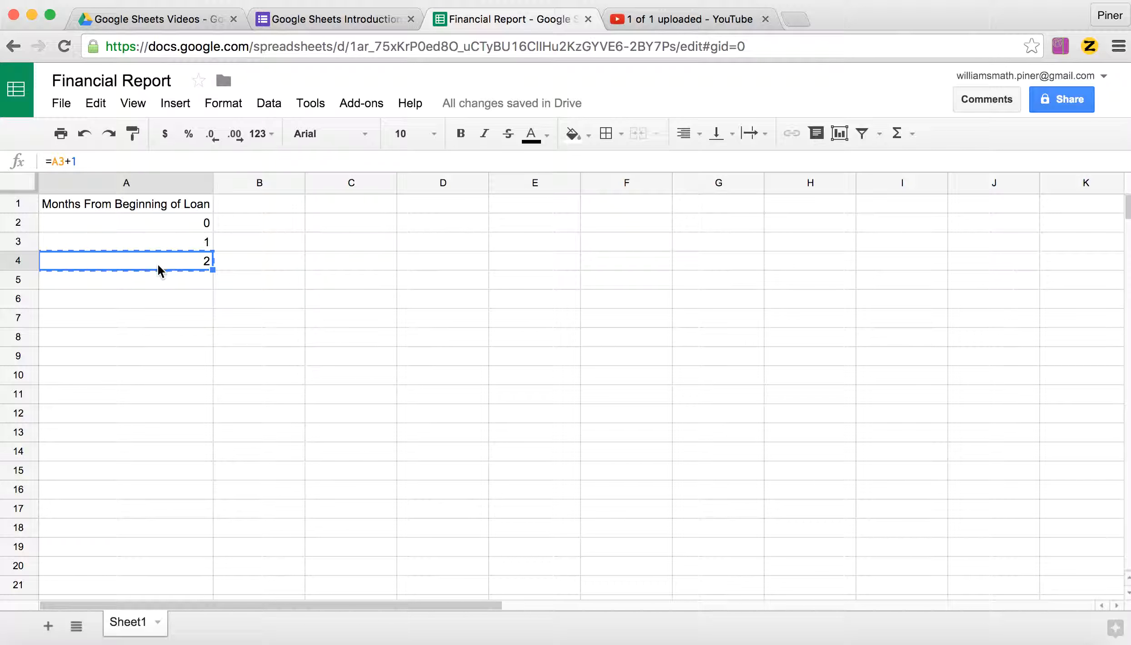
click(143, 280)
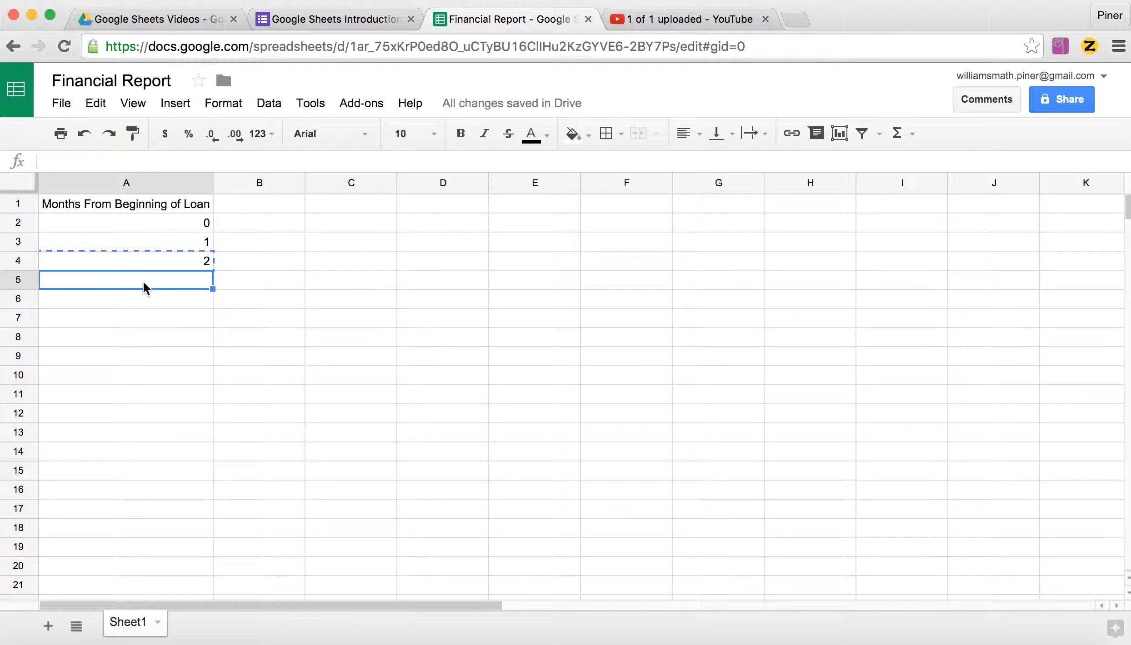
key(super+v)
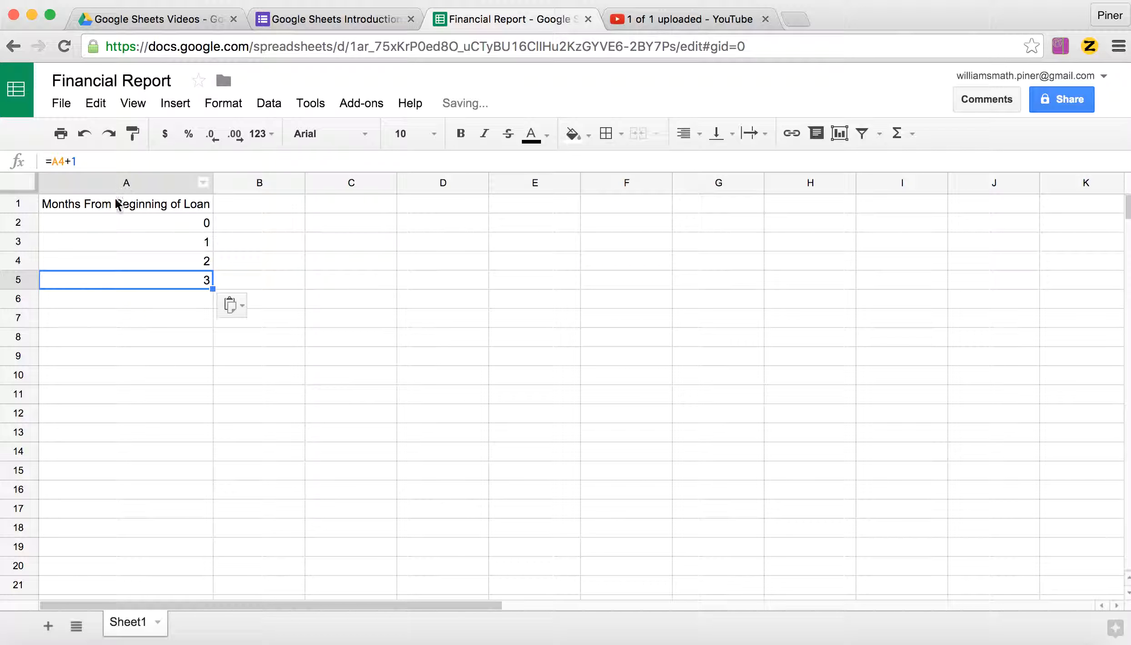
Paste the copied month formula into cell A6.
click(130, 297)
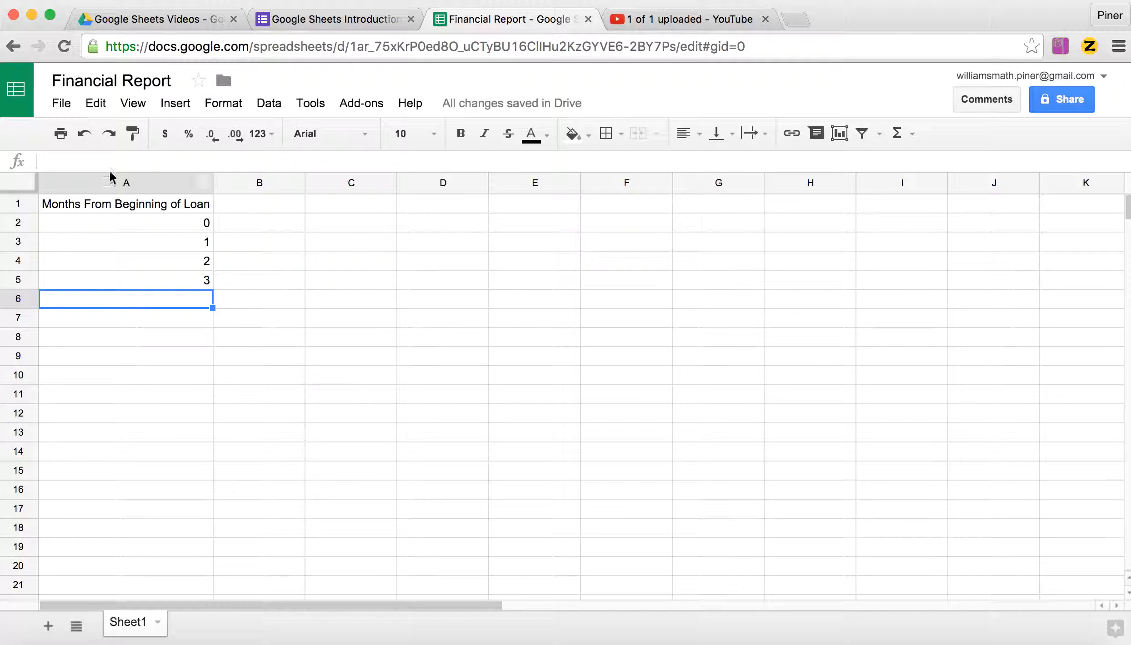
click(97, 105)
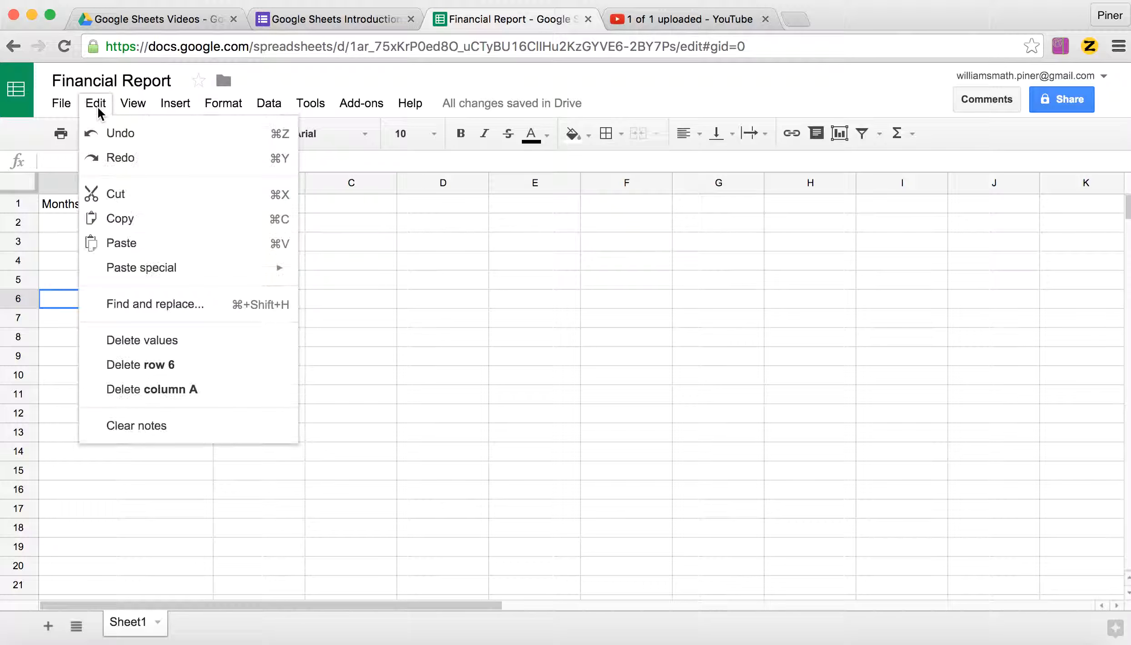
click(279, 246)
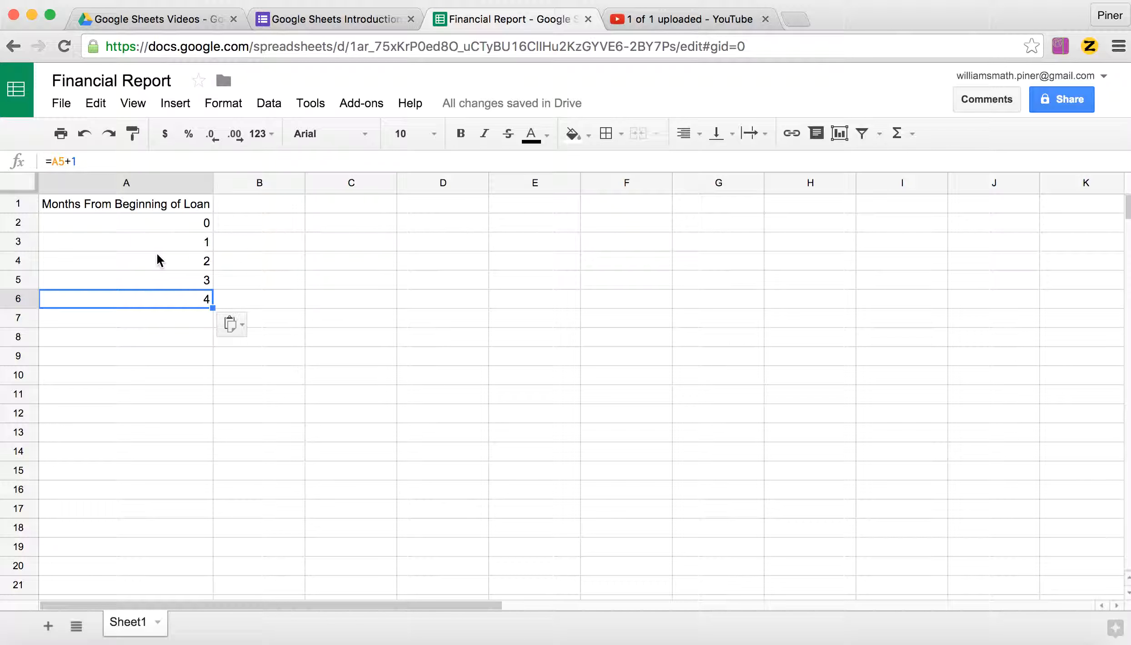
Examine the formulas in cells A4, A5 and A6 to compare which cell each one references.
click(126, 260)
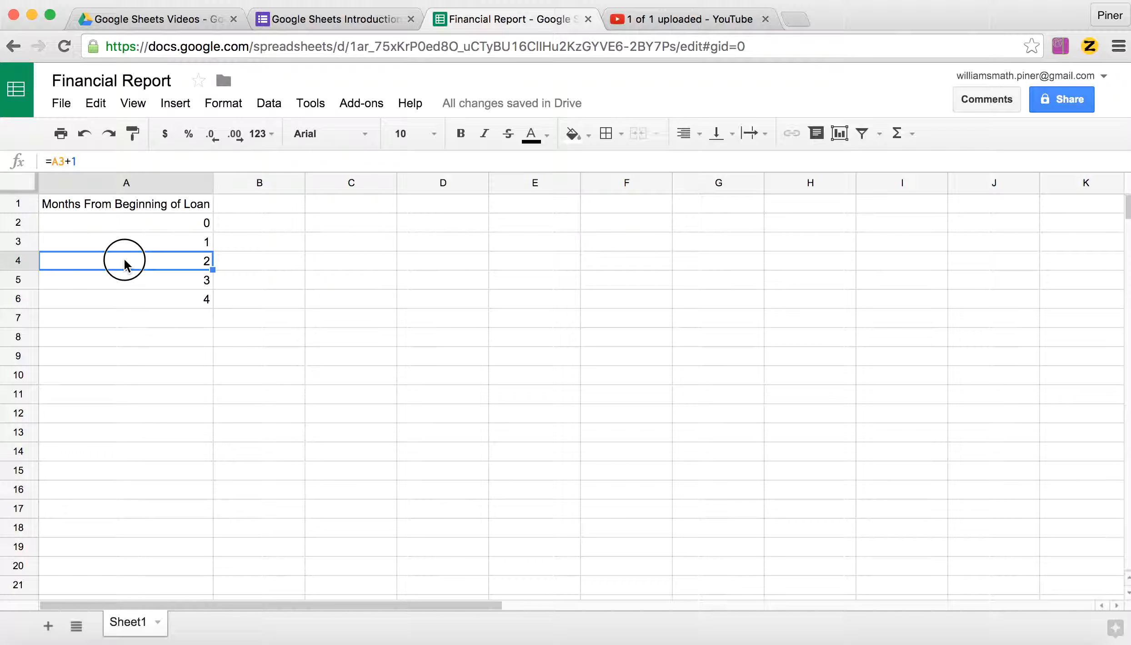
double_click(123, 258)
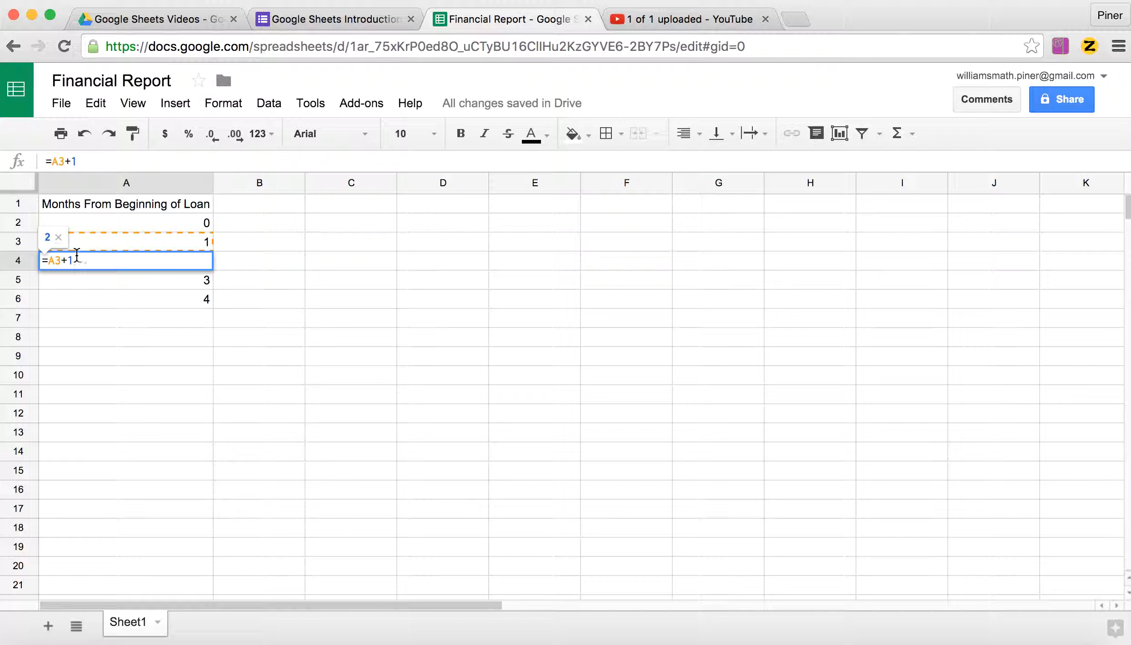
click(104, 274)
double_click(103, 275)
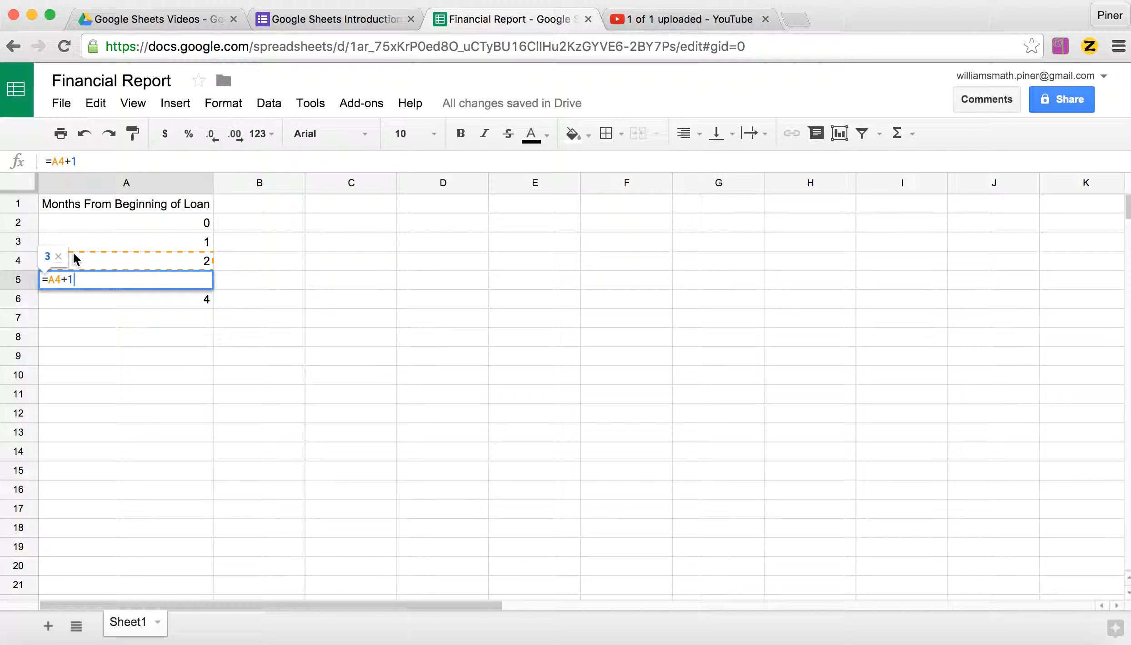
click(104, 300)
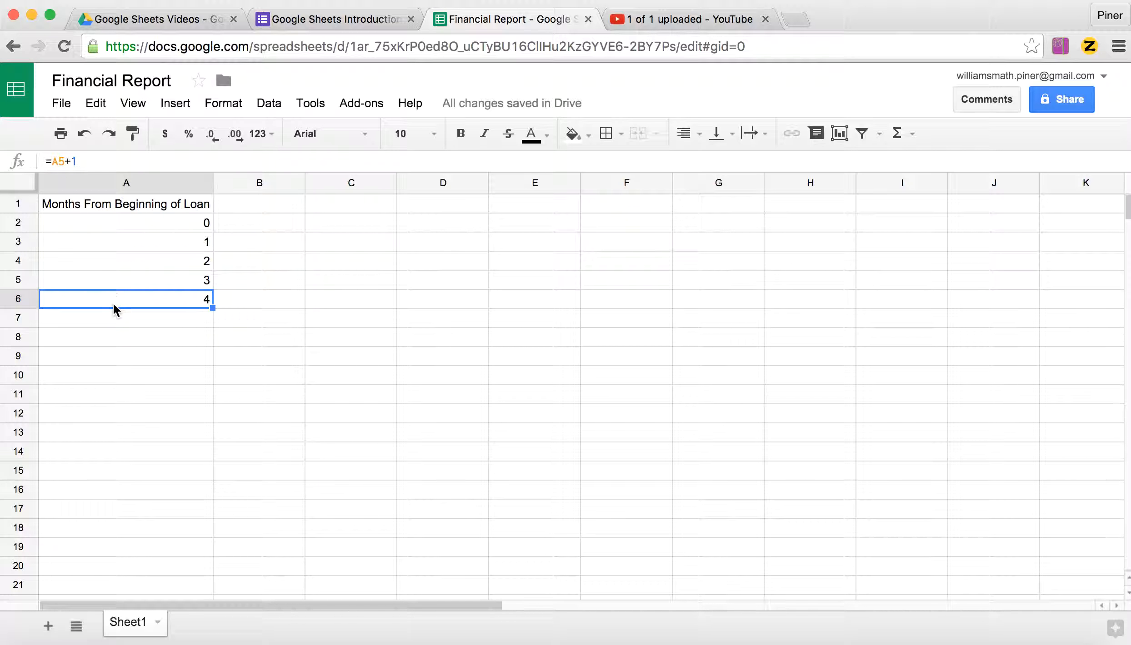
double_click(113, 303)
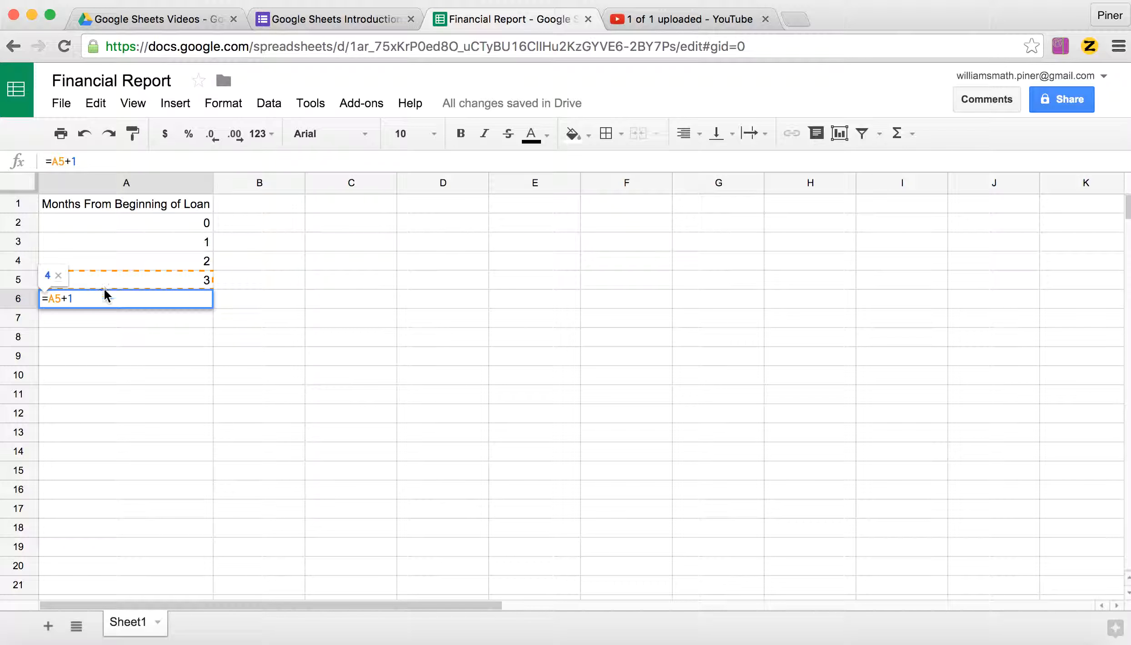
Paste the copied month formula into cell A7, below the existing month values.
click(95, 317)
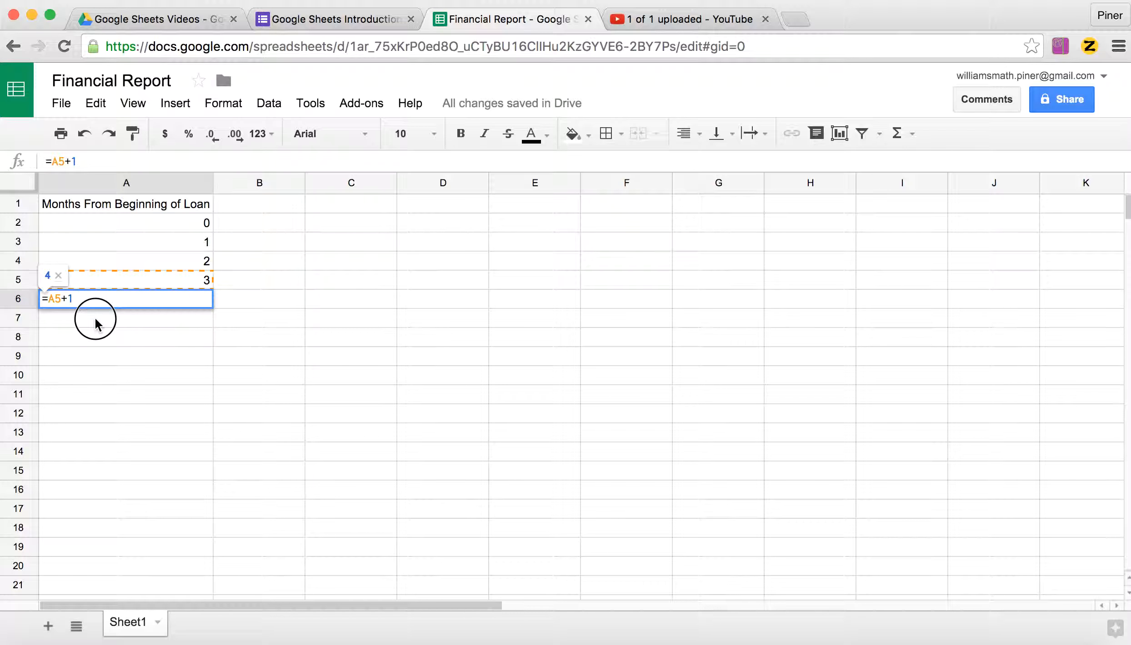
click(97, 109)
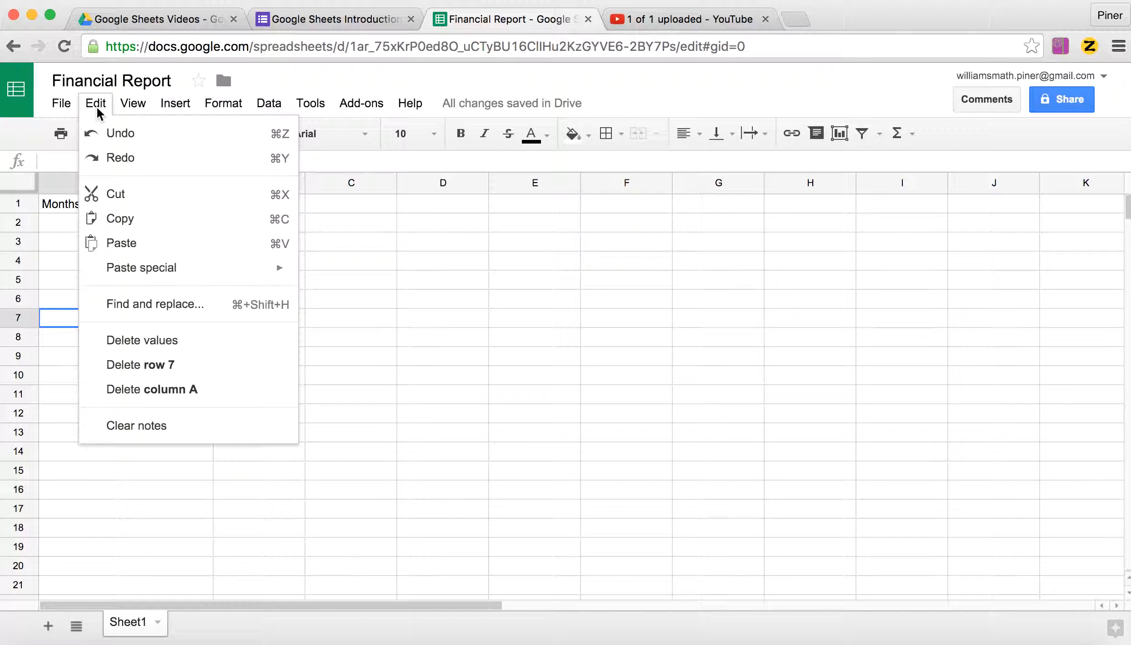
click(136, 244)
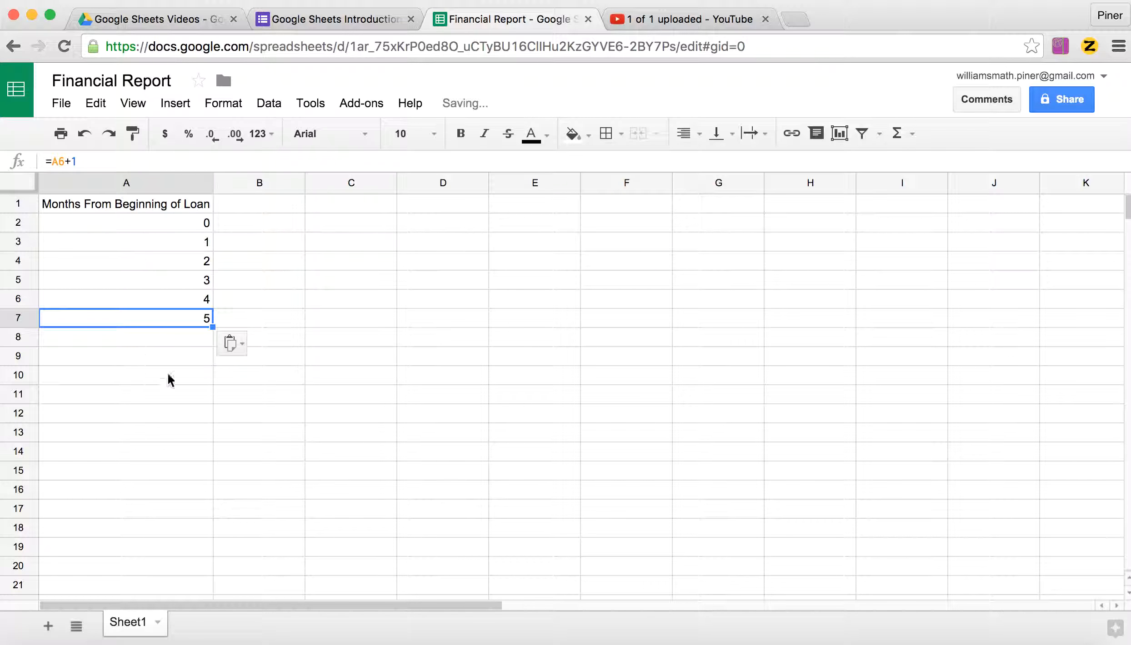
Paste the copied month formula into cells A8 through A28.
click(155, 340)
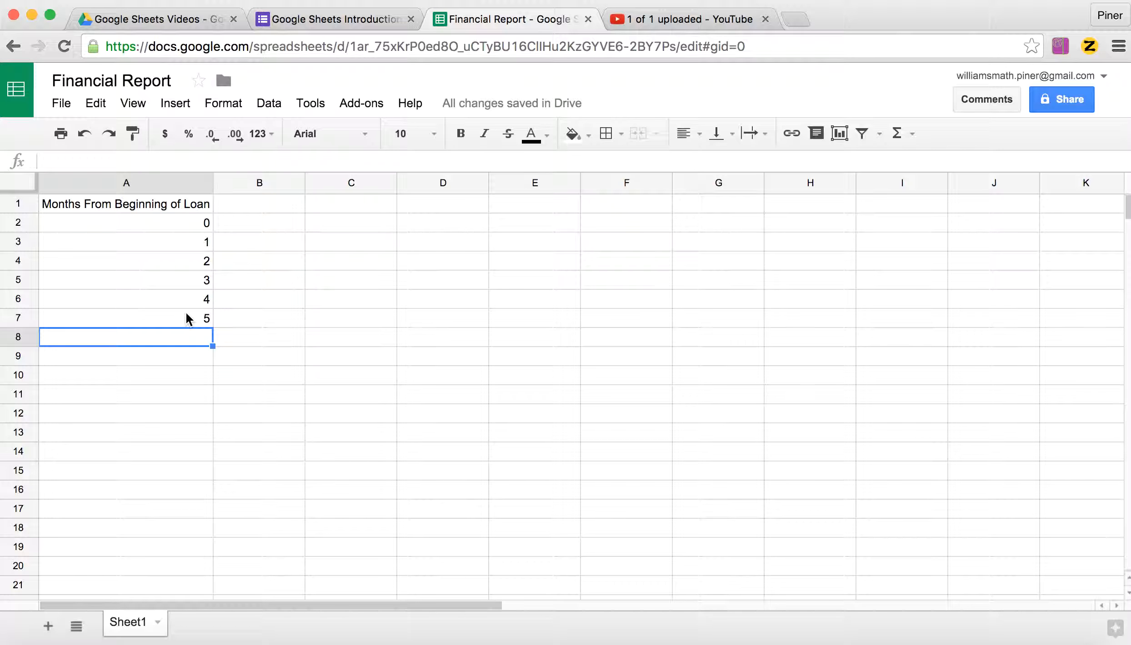
key(shift+Down)
key(shift+Down)
key(shift+Down)
key(shift+Down)
key(shift+Down)
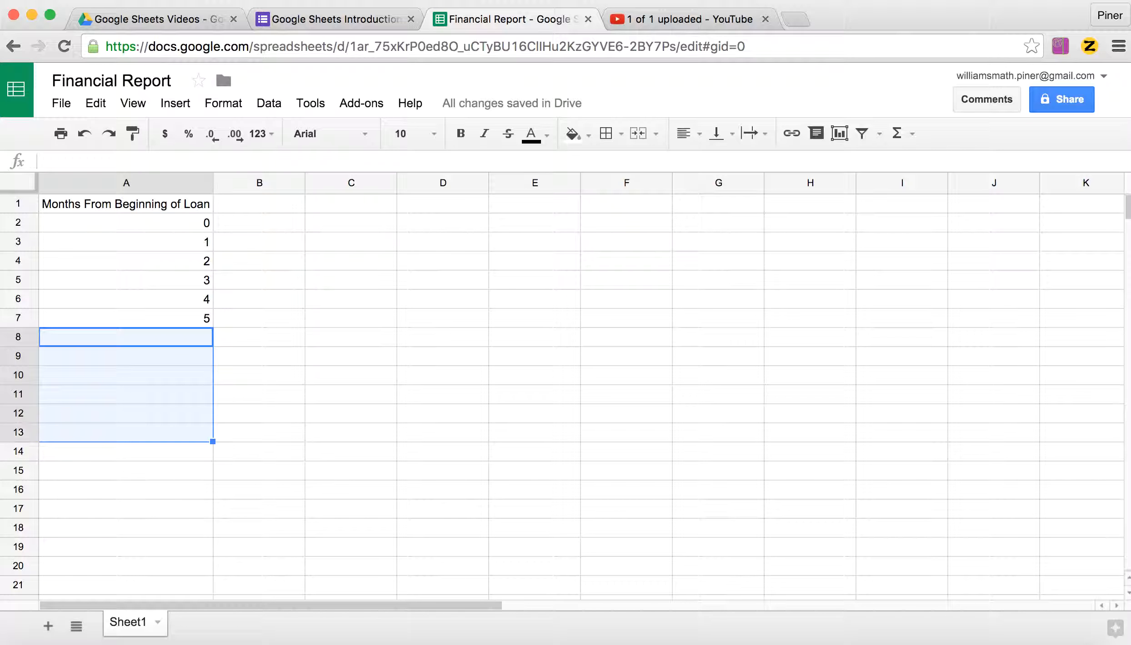
key(shift+Down)
key(shift+Down)
key(shift+Down)
key(shift+Down)
key(shift+Down)
key(shift+Down)
key(shift+Down)
key(shift+Down)
key(shift+Down)
key(shift+Down)
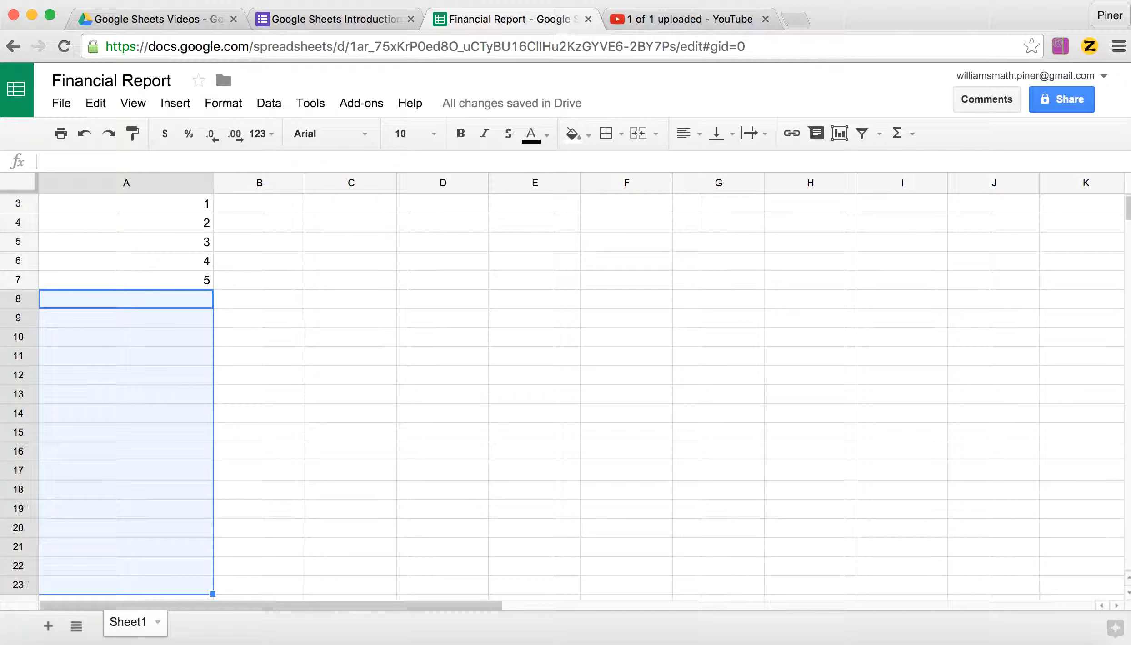
key(shift+Down)
key(shift+Down)
key(shift+Down)
key(shift+Down)
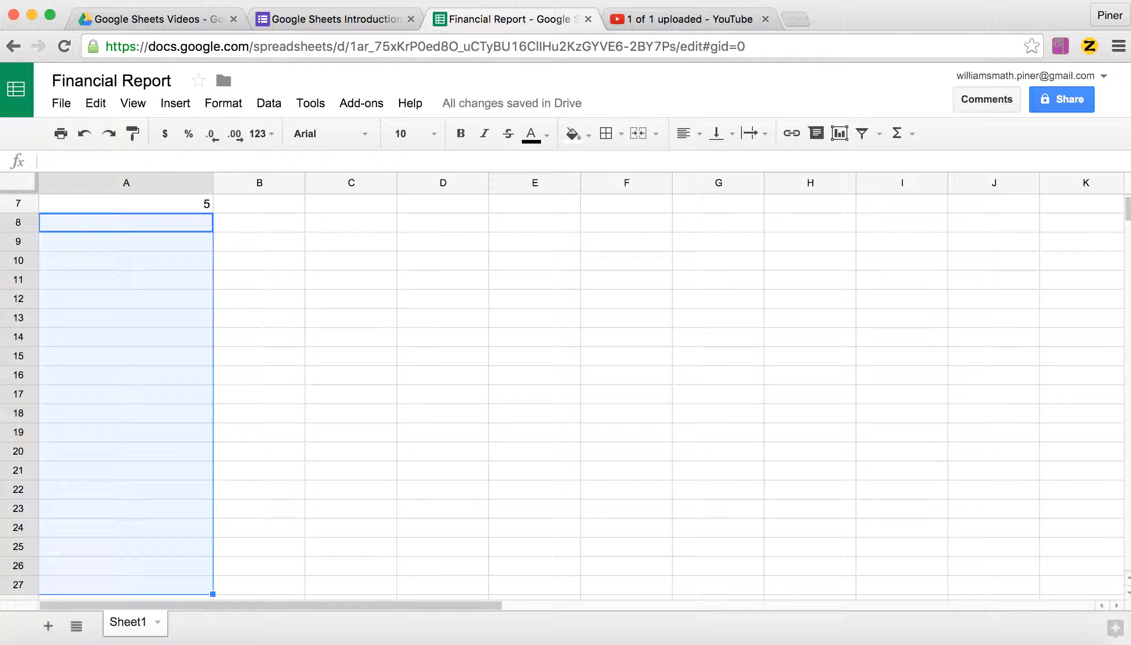
key(shift+Down)
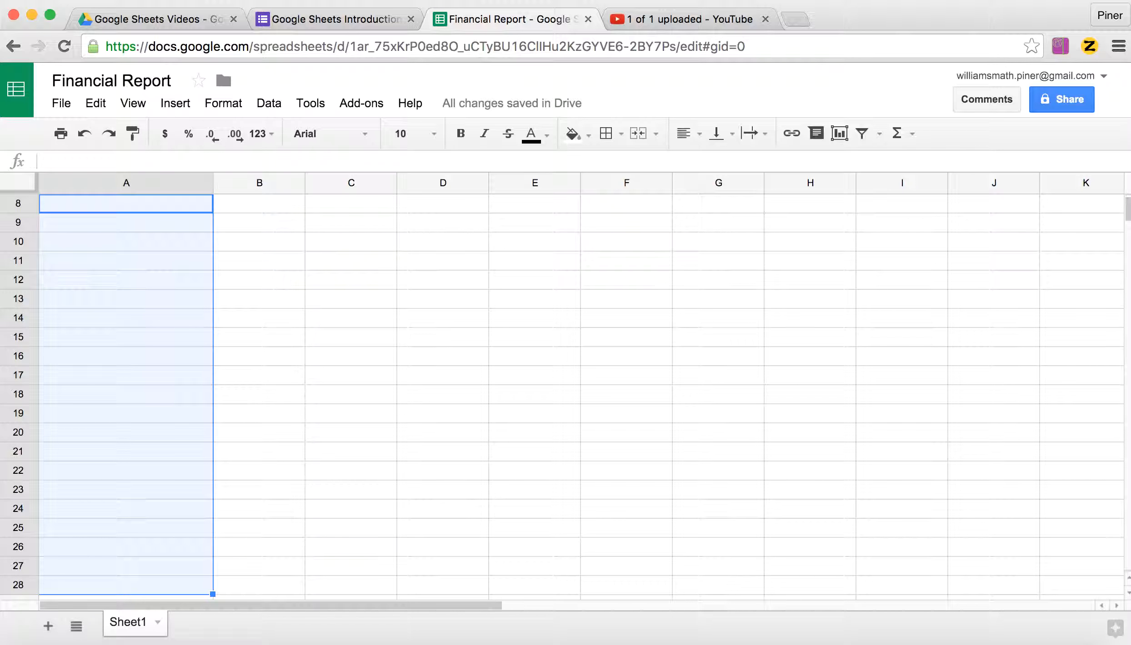
scroll(184, 295, up, 2)
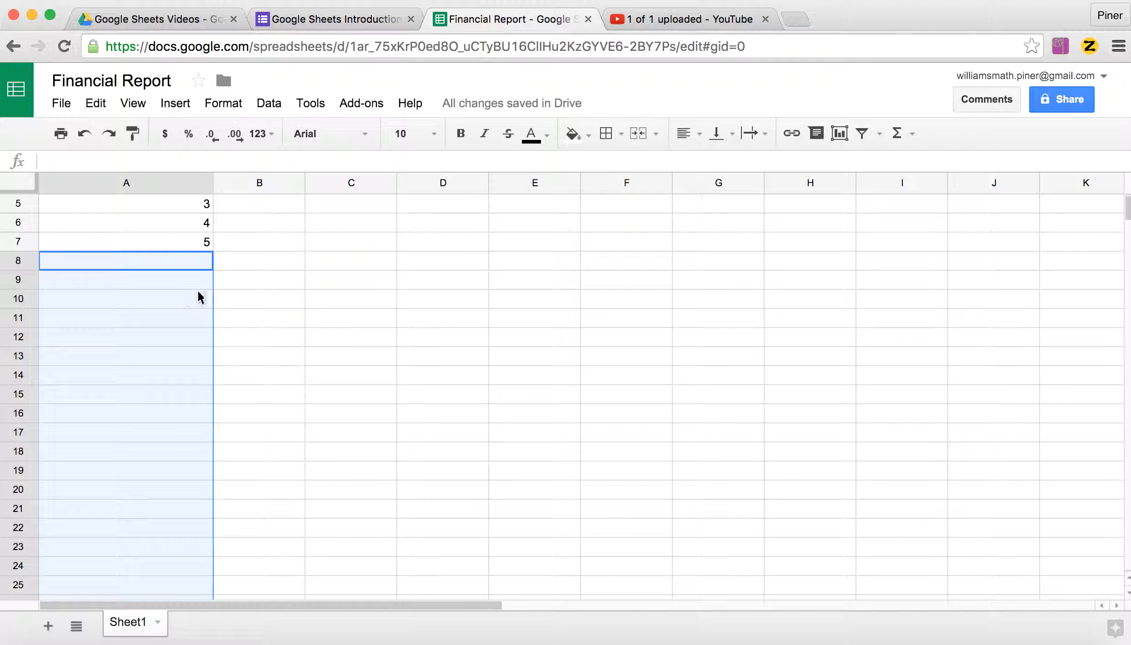
click(95, 103)
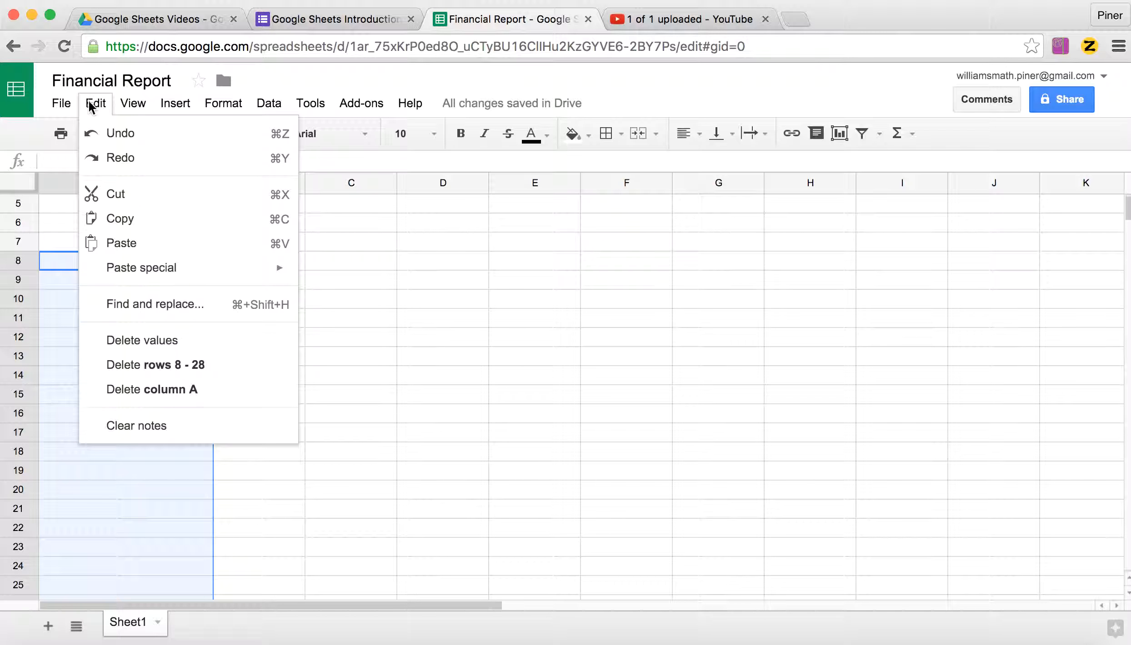
click(111, 245)
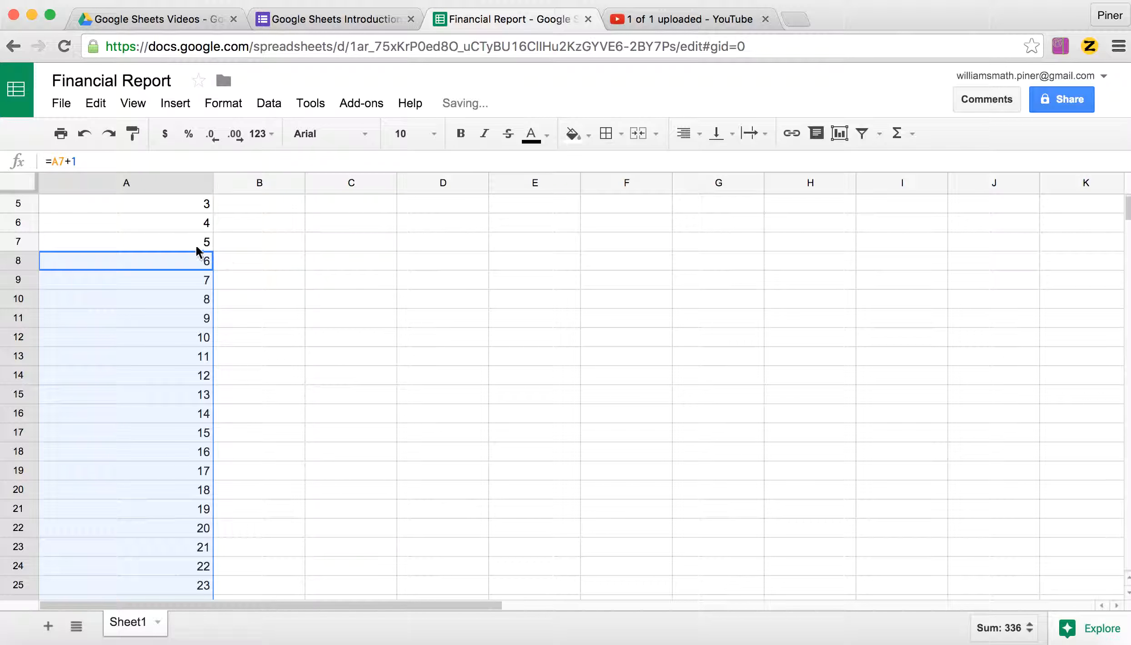
Review the pasted months in column A and examine which cell the formulas in A13, A14 and A15 reference.
scroll(193, 249, down, 5)
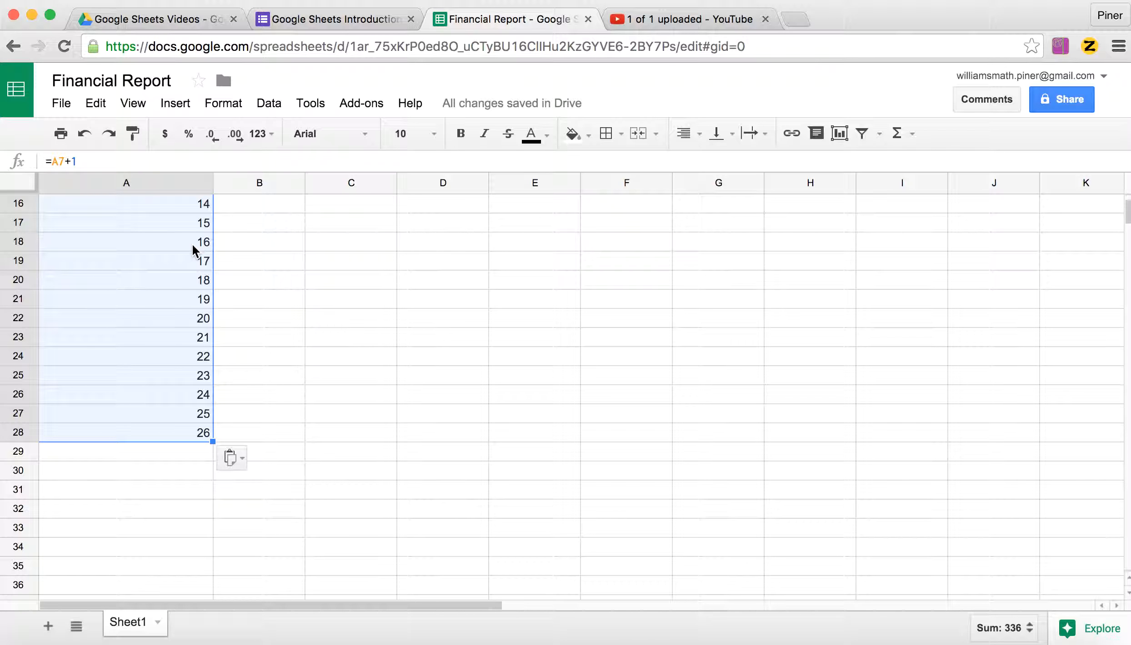
scroll(201, 309, up, 4)
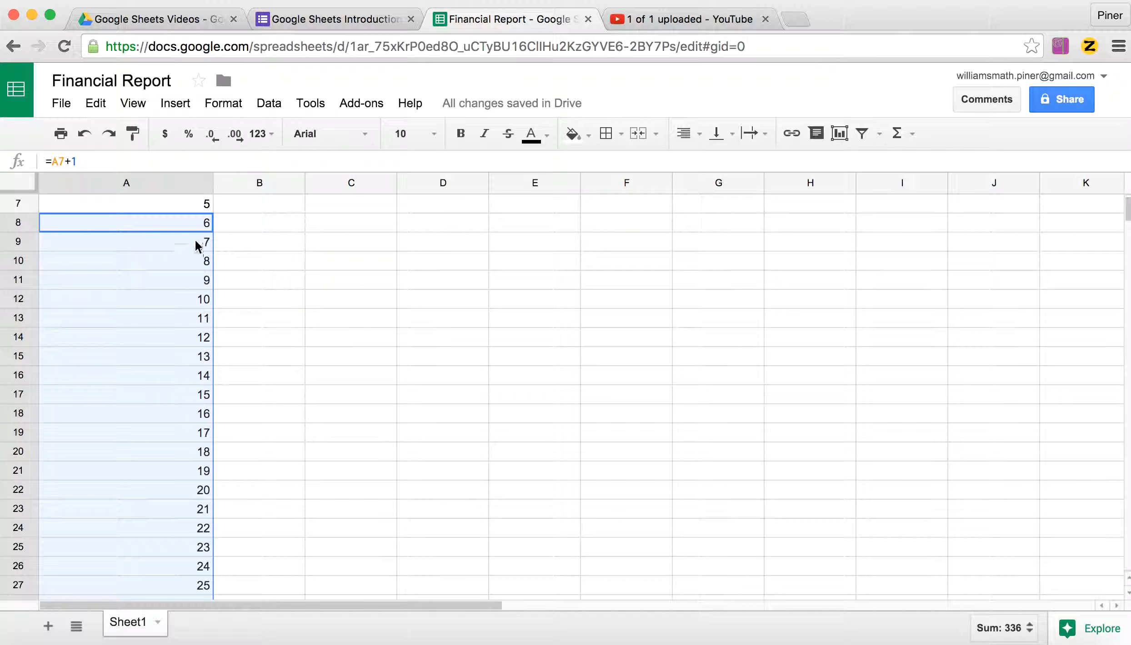
click(269, 317)
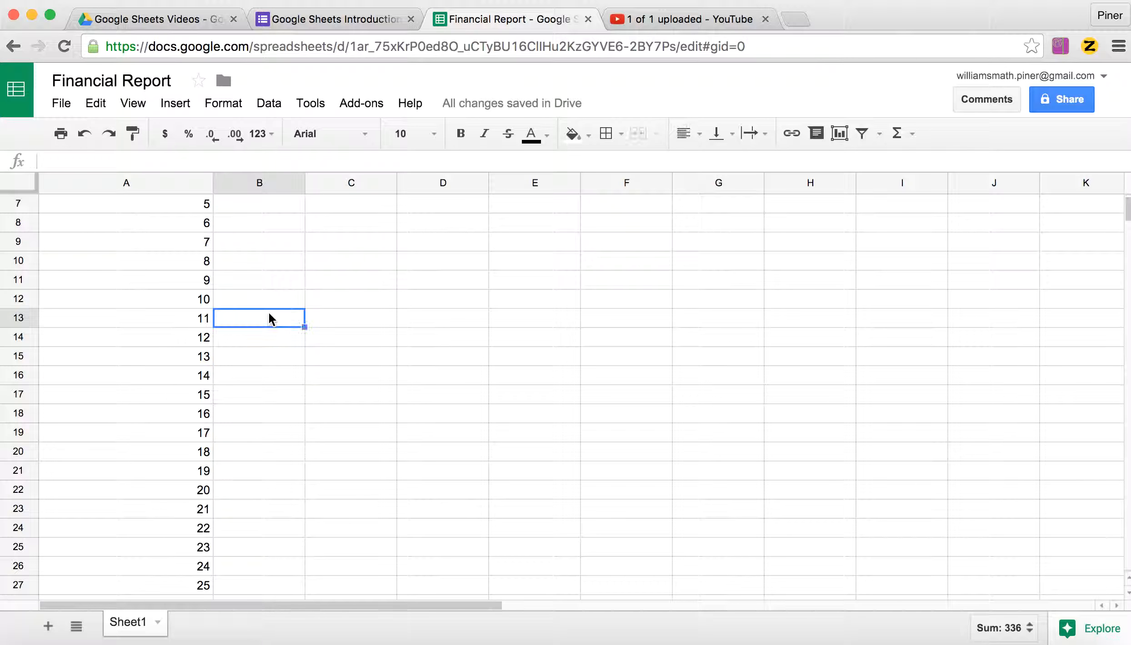
click(167, 319)
double_click(167, 319)
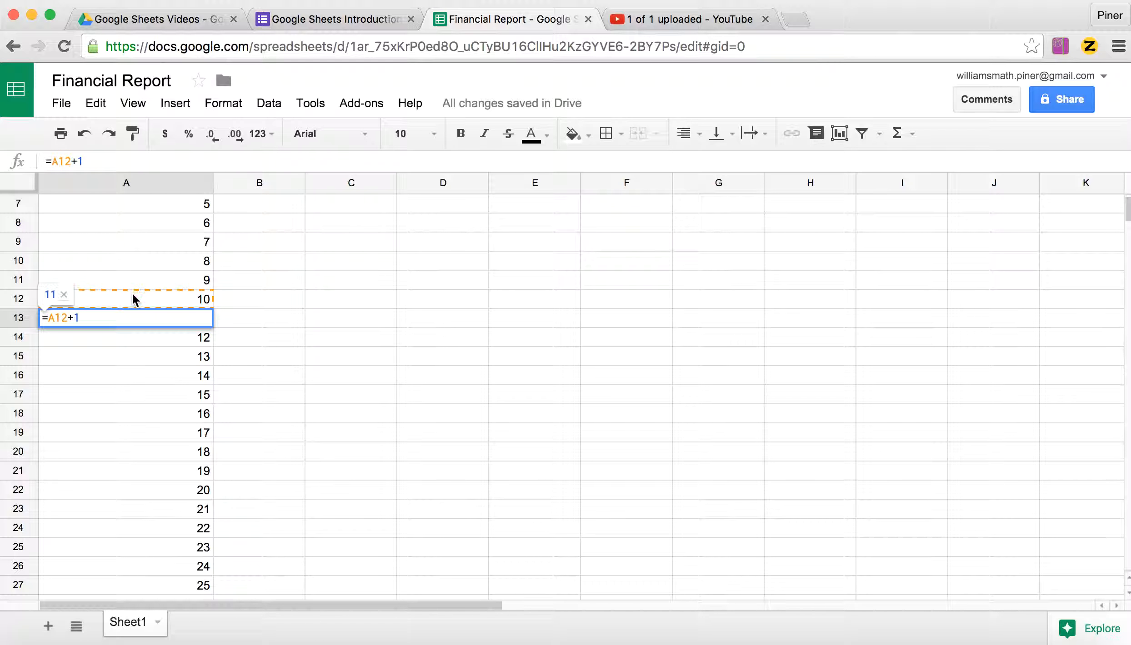
double_click(111, 348)
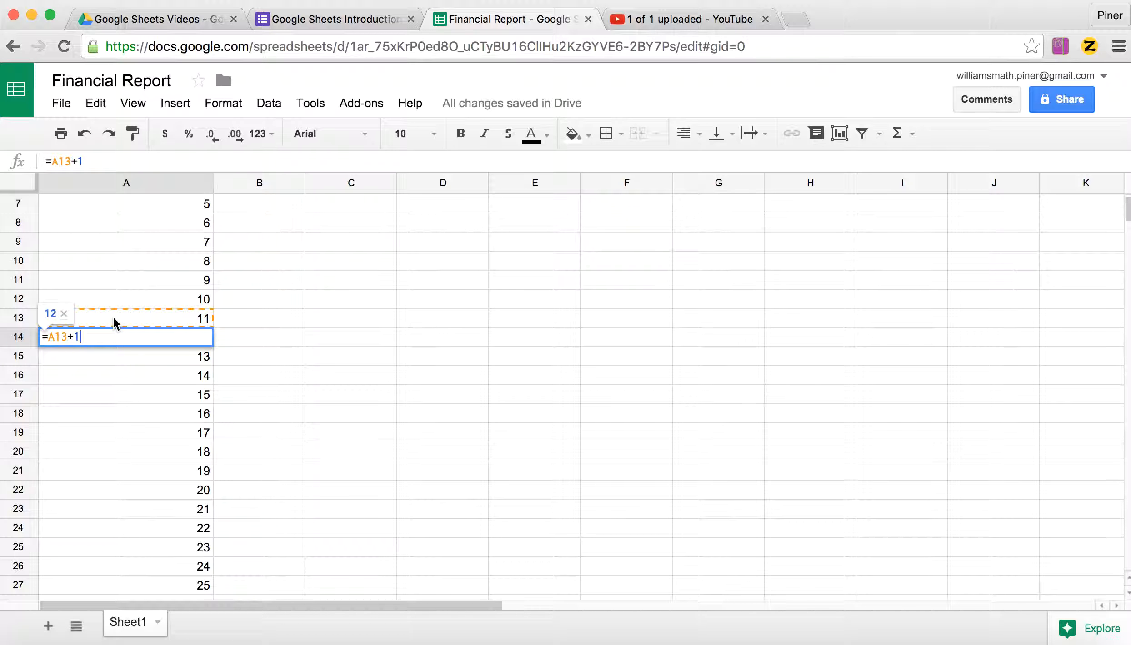
click(98, 363)
scroll(99, 353, down, 5)
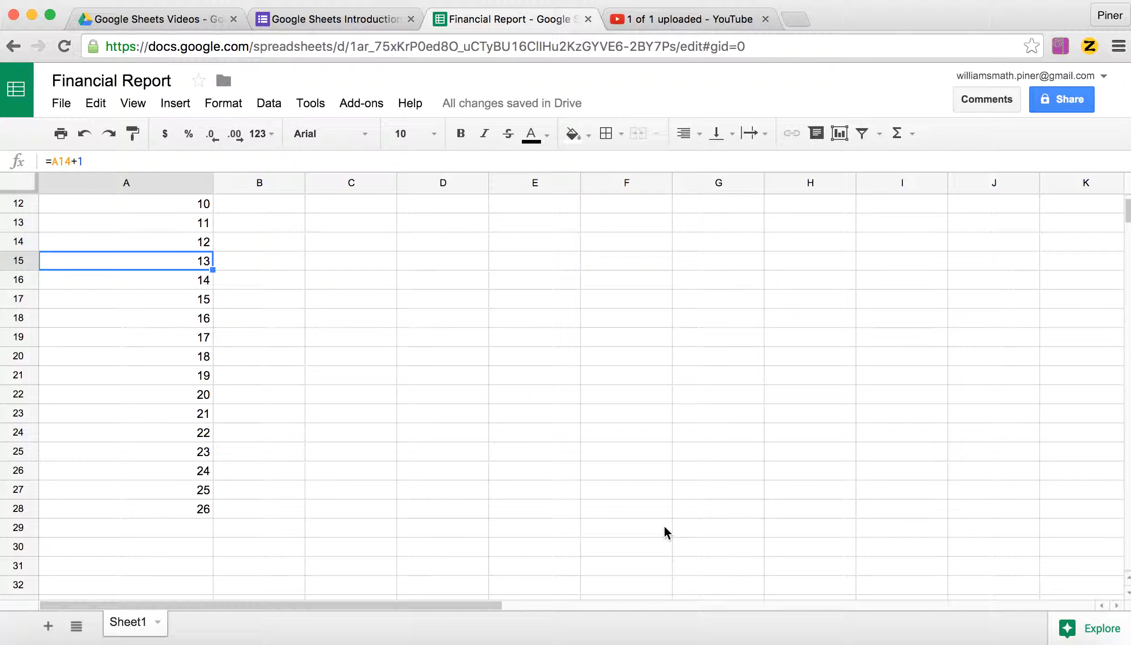
scroll(664, 527, up, 5)
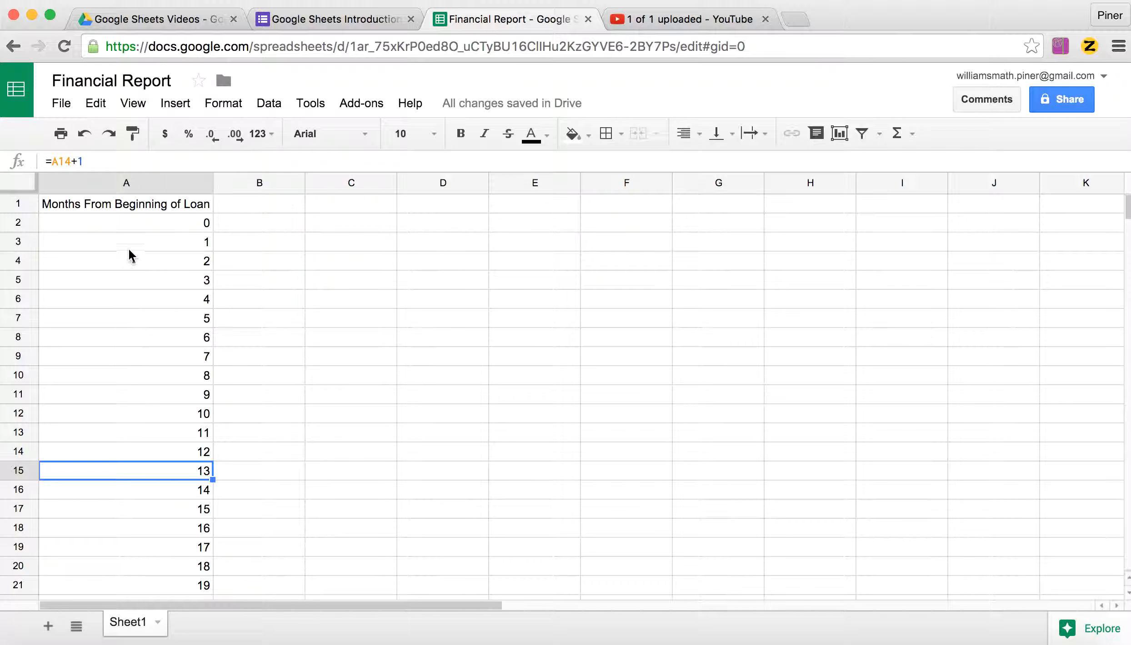
click(146, 179)
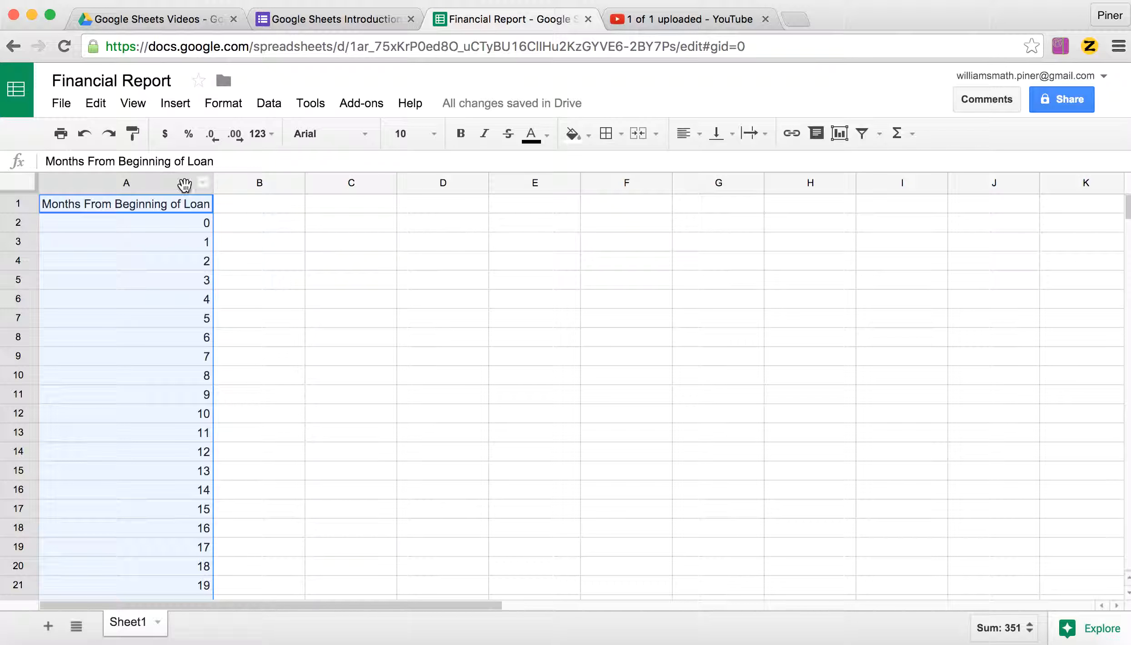
click(308, 395)
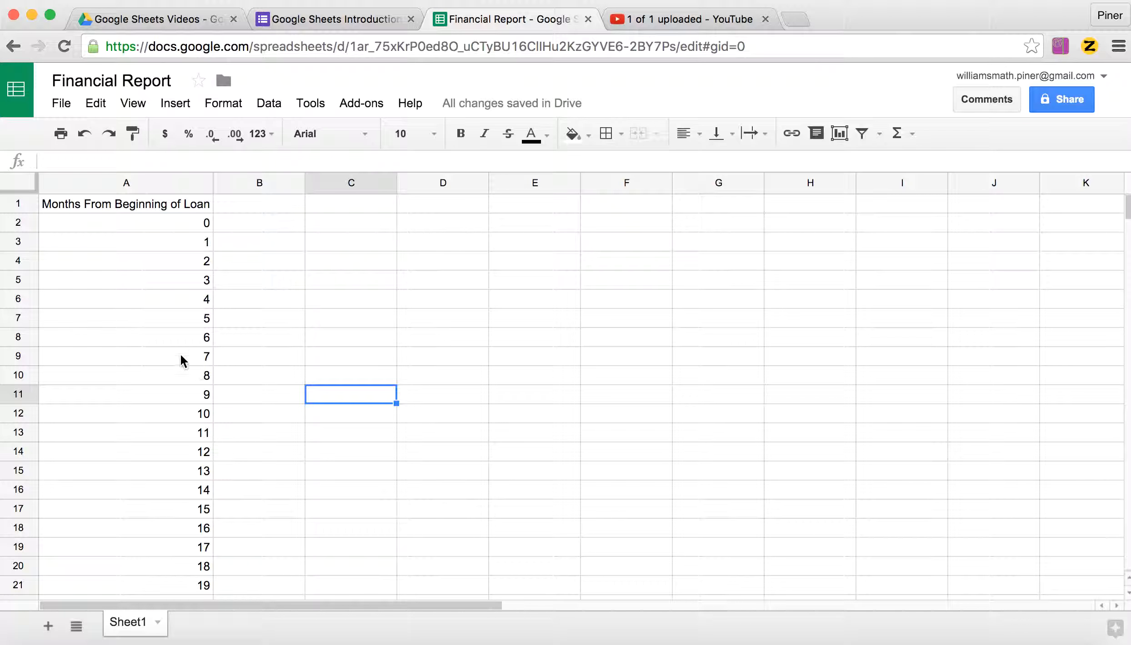
Paste the copied month formula into cells A29 through A36.
scroll(182, 359, down, 5)
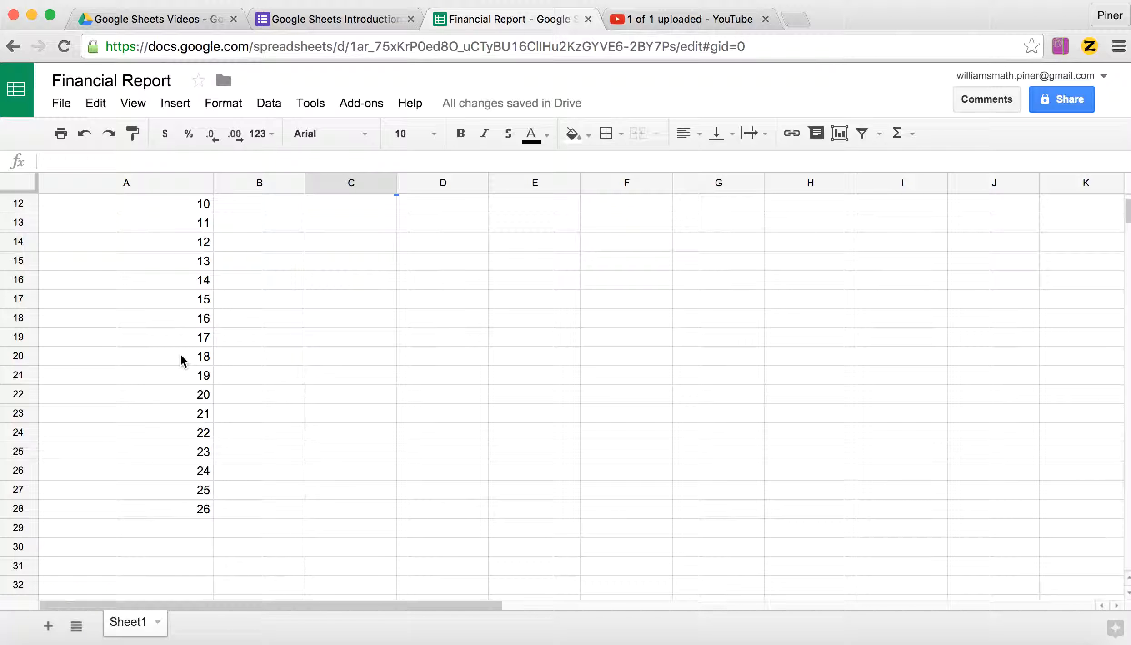
drag(185, 521, 186, 598)
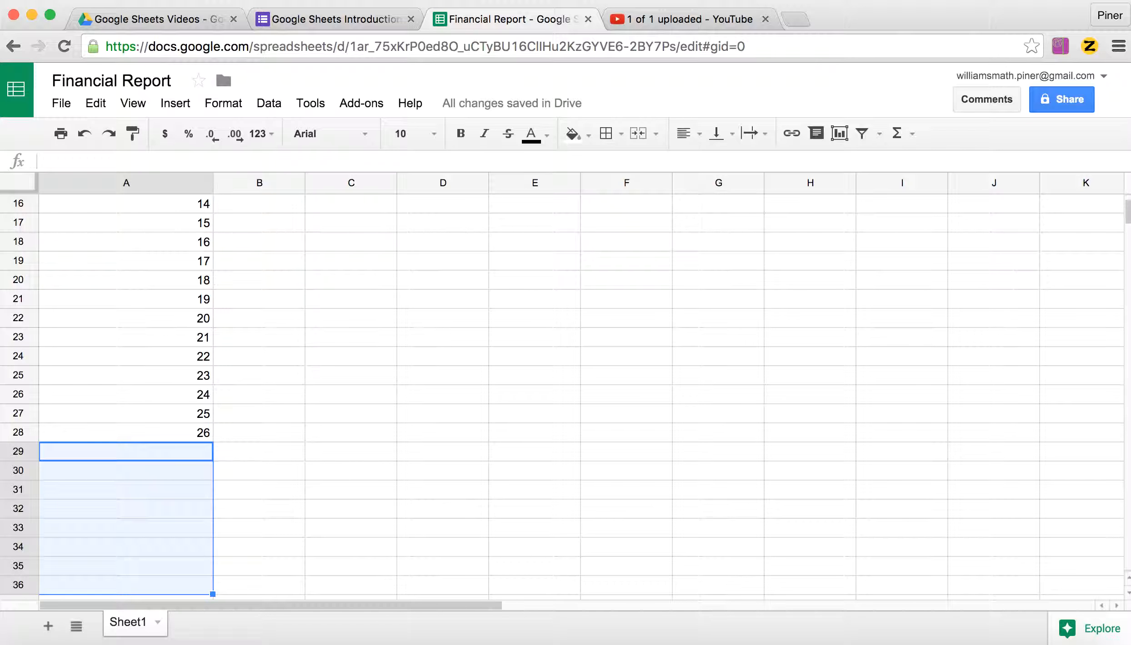
key(super+v)
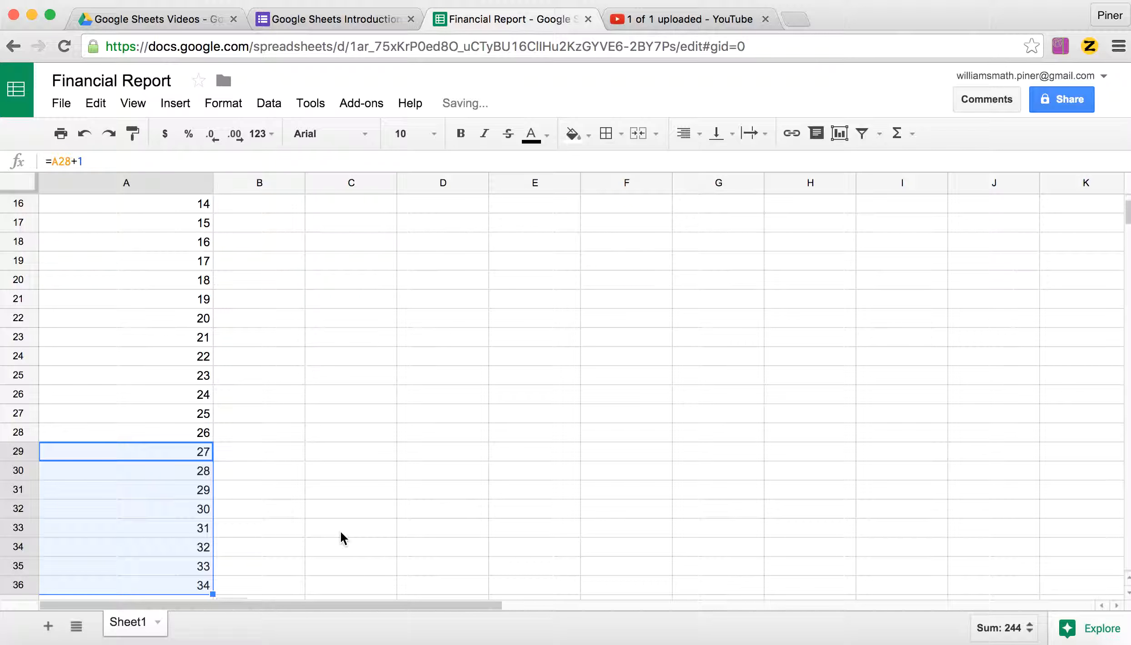
Paste the copied month formula into cells A37 and A38 to extend the column through month 36.
scroll(340, 529, down, 3)
click(168, 504)
key(super+v)
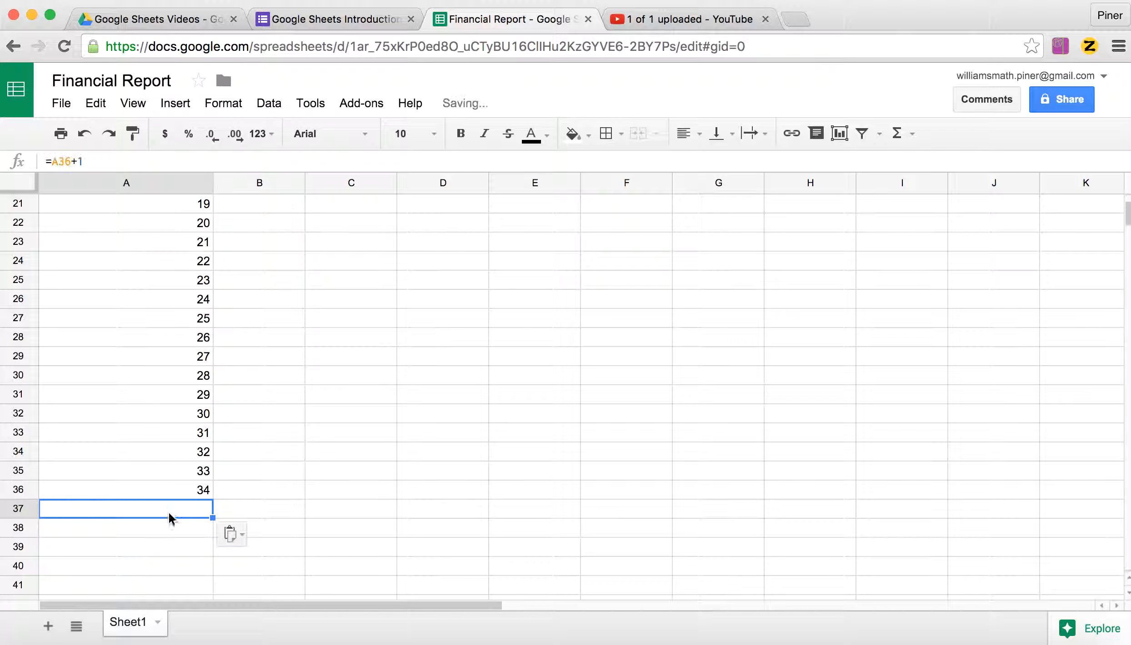
click(168, 523)
key(super+v)
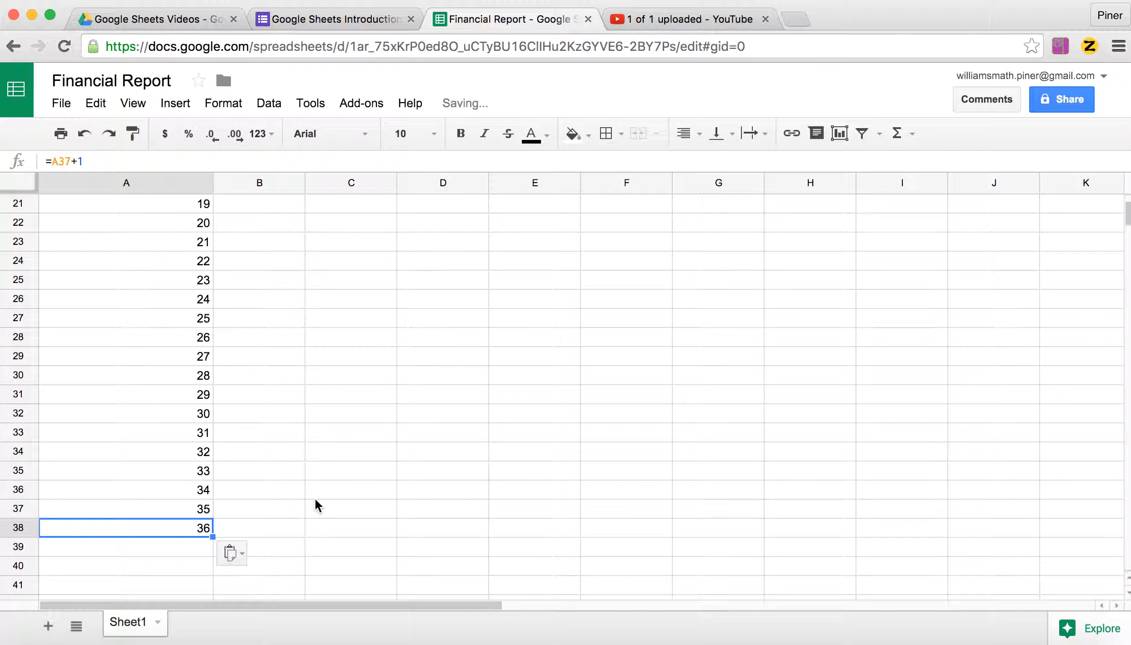
click(346, 504)
scroll(271, 382, up, 10)
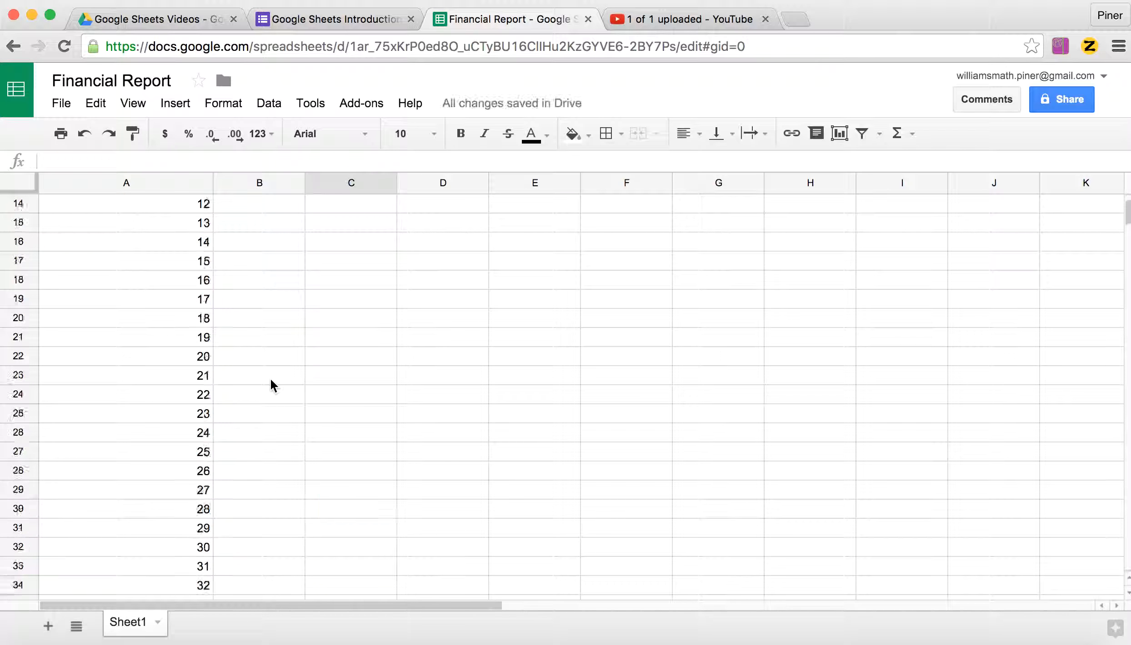
scroll(271, 381, down, 8)
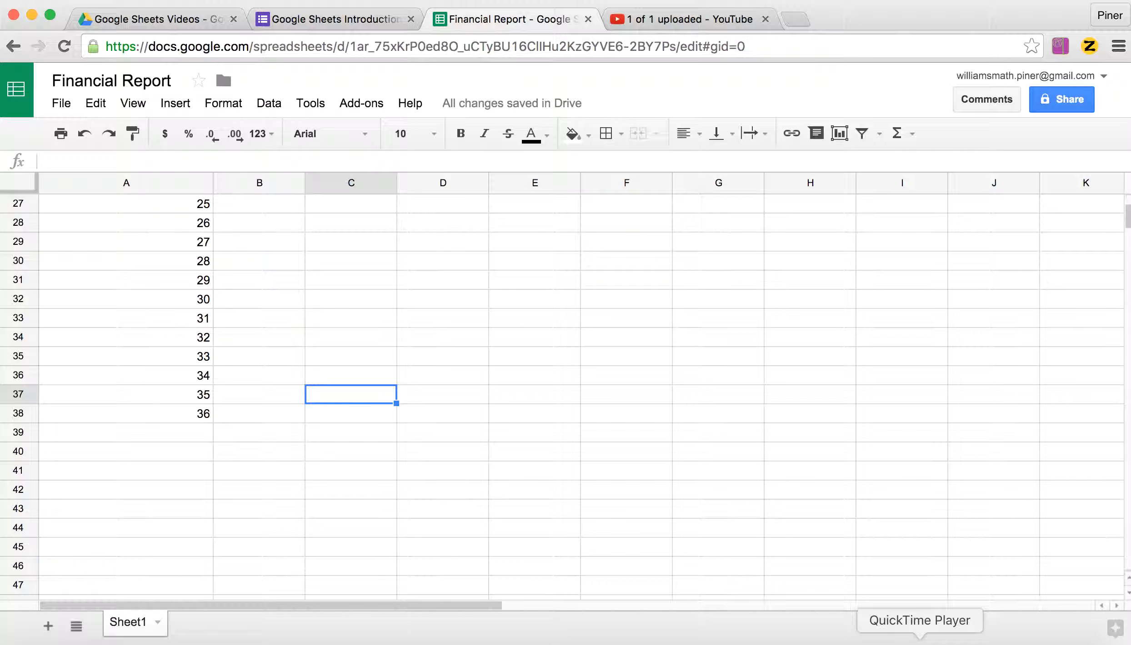
right_click(920, 643)
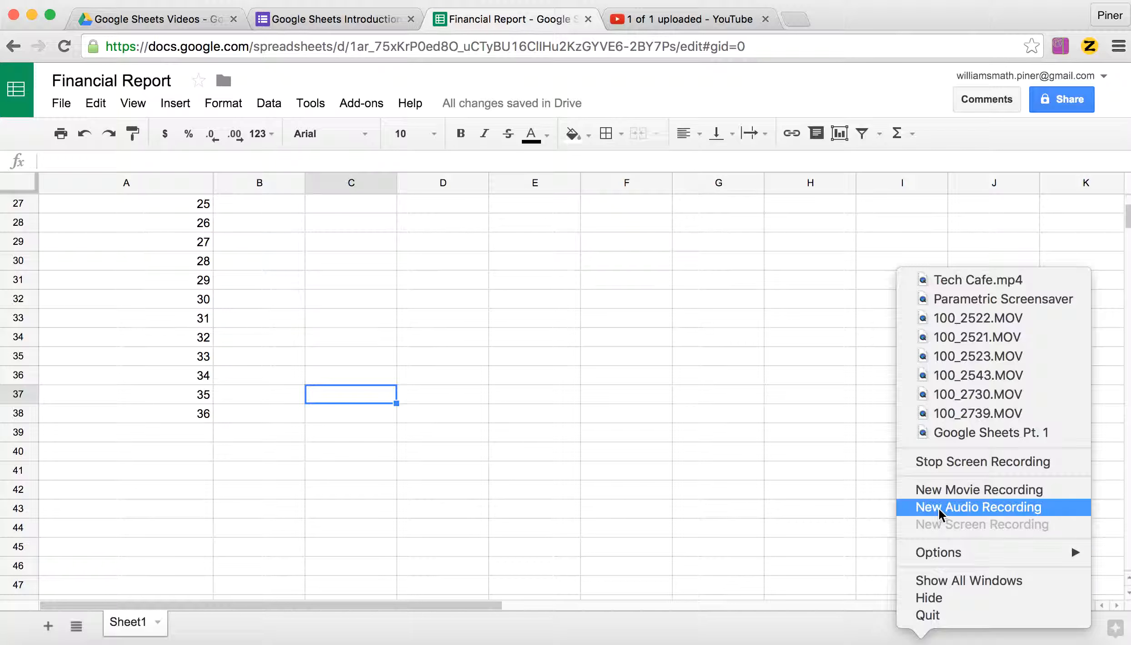